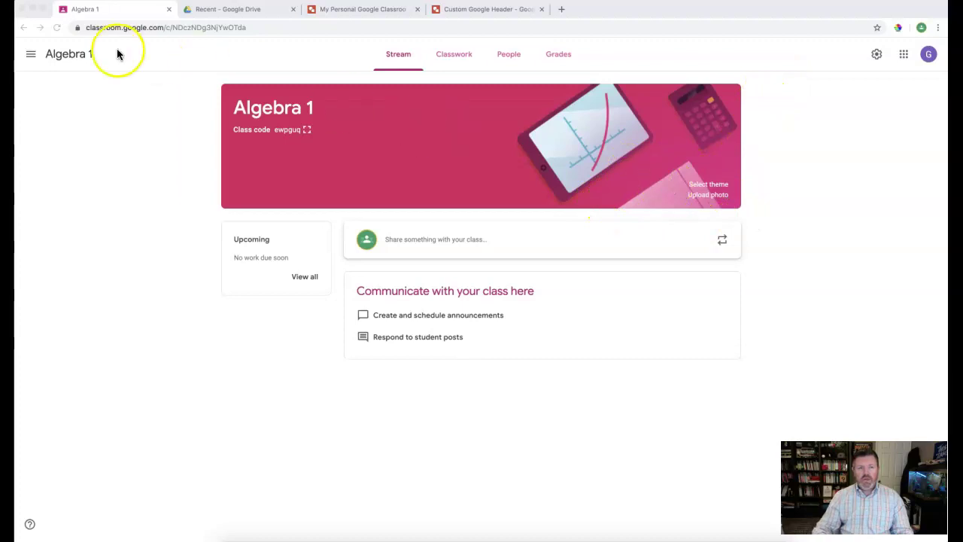
# Bring the browser showing the Algebra 1 class stream into focus.
pyautogui.click(645, 189)
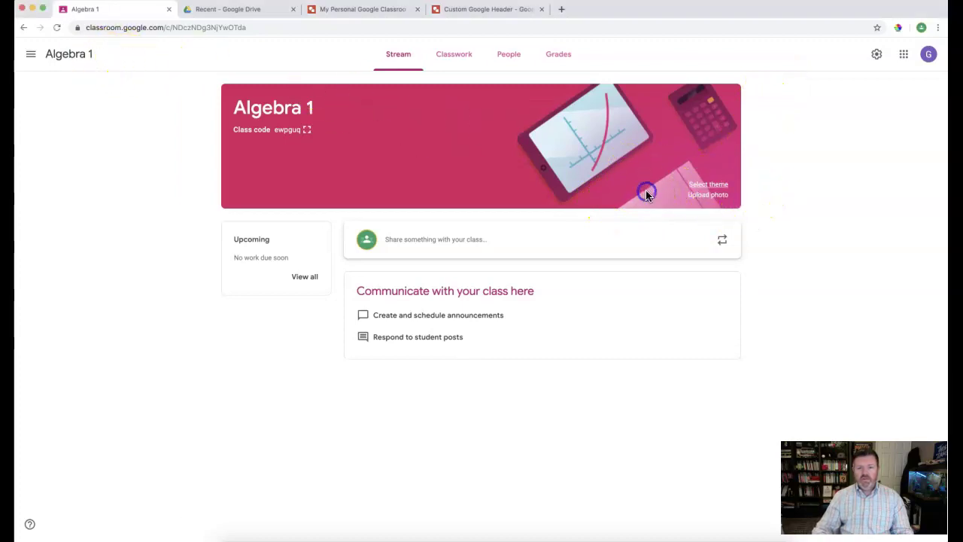
# Open the class theme gallery and show the Sports category.
pyautogui.click(702, 186)
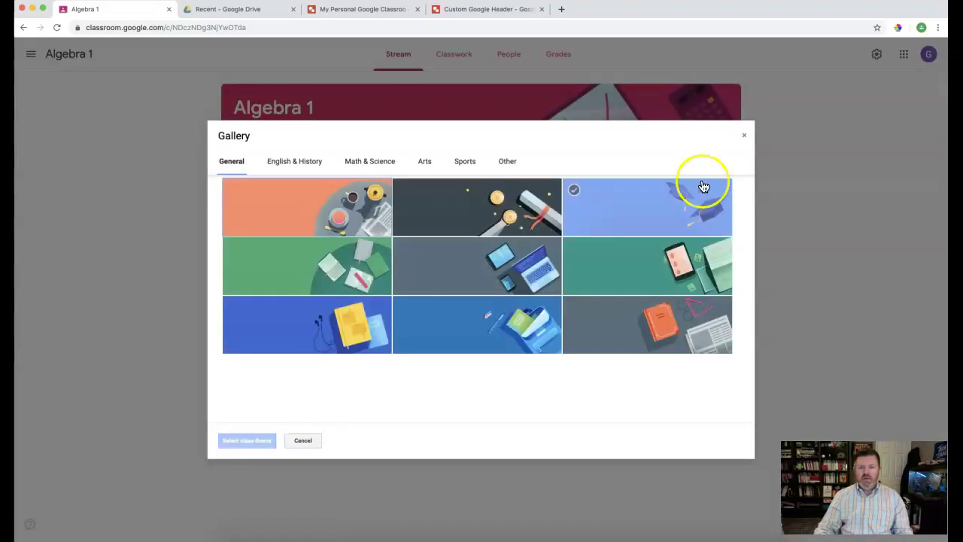
pyautogui.click(744, 135)
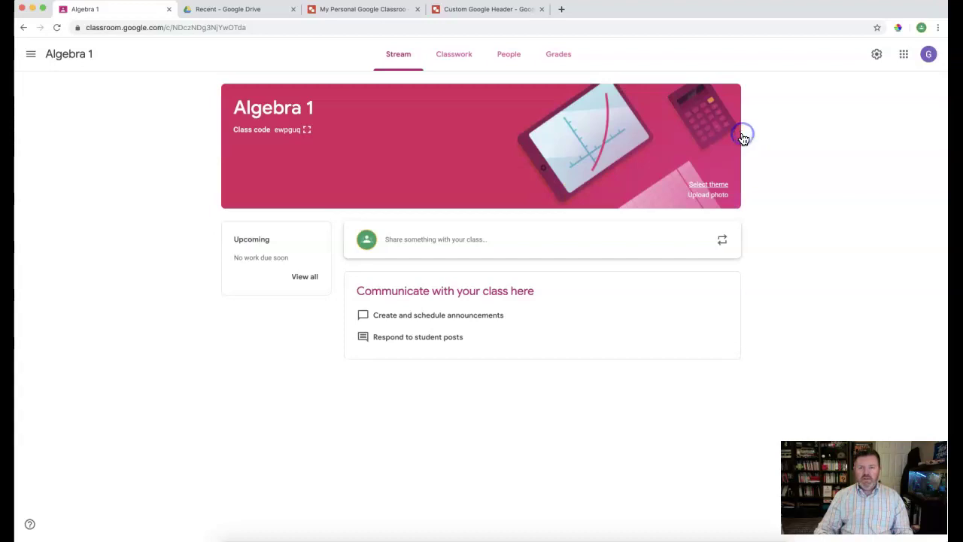
pyautogui.click(705, 189)
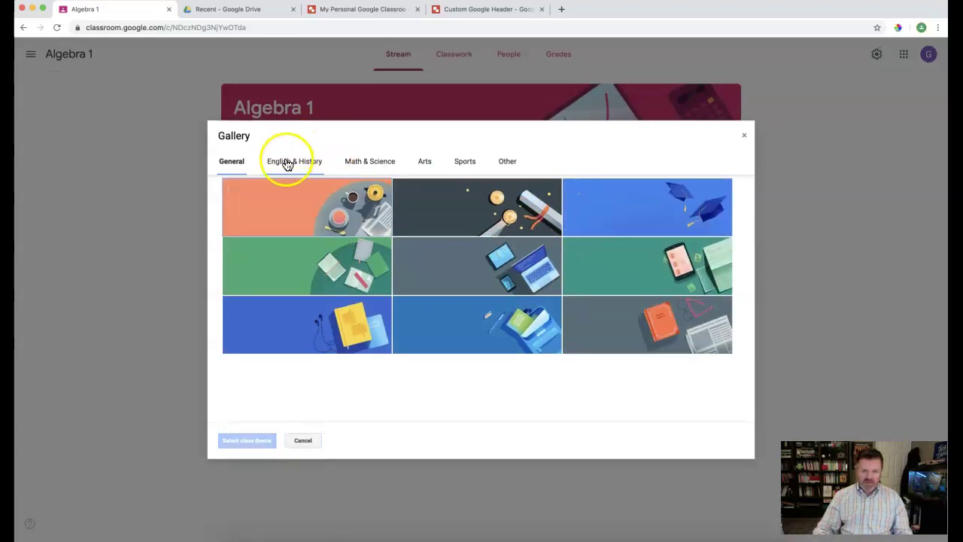
pyautogui.click(506, 162)
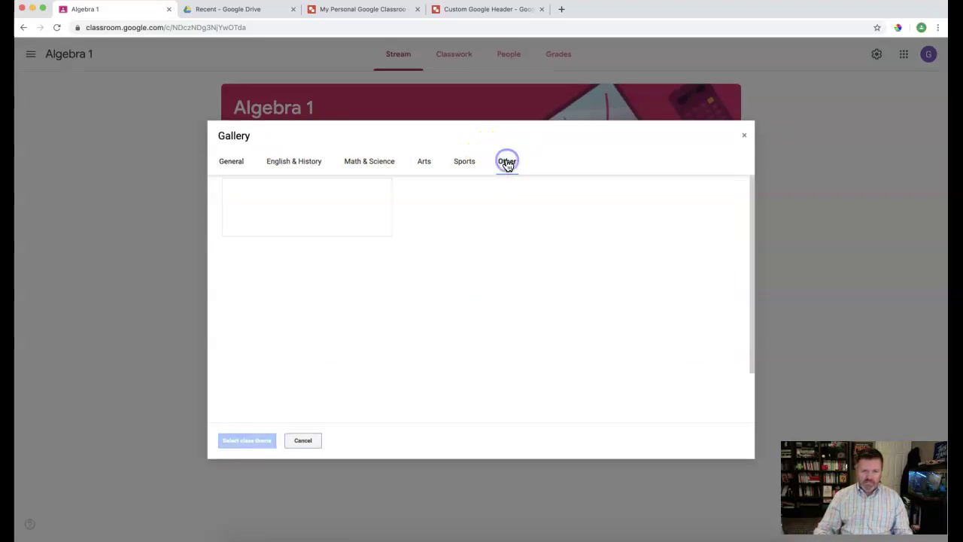
pyautogui.click(464, 161)
# Browse the Sports themes and apply the green soccer-ball theme to Algebra 1.
pyautogui.scroll(-5, 464, 328)
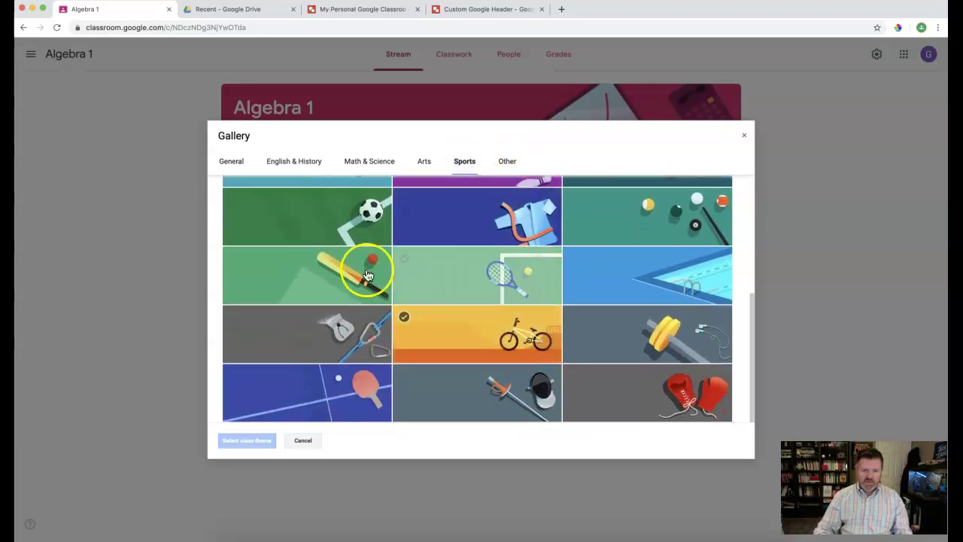
pyautogui.click(314, 225)
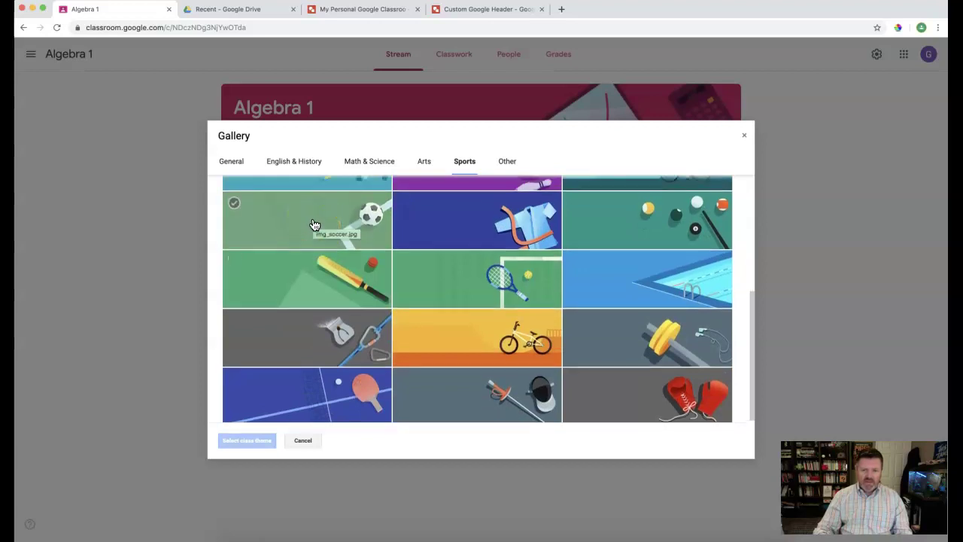
pyautogui.scroll(10, 314, 225)
pyautogui.click(313, 268)
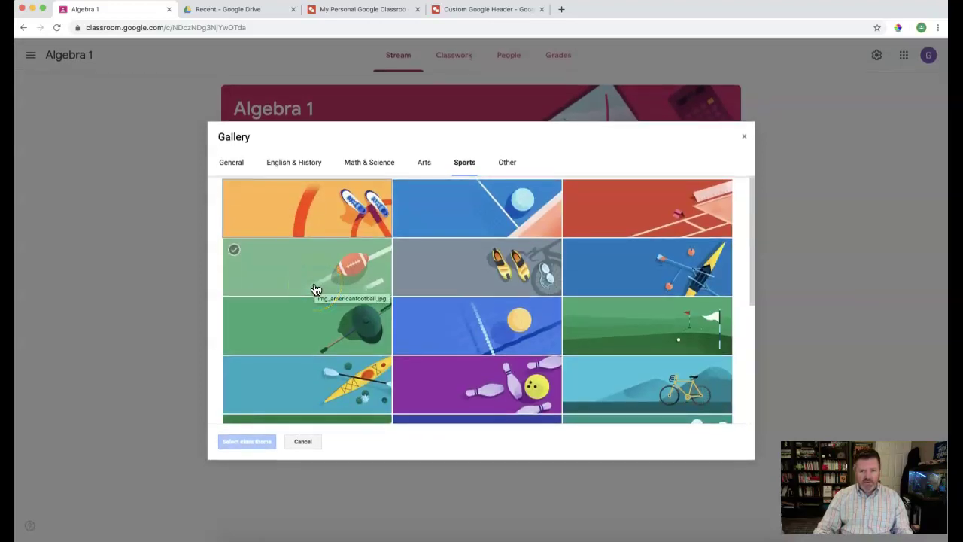
pyautogui.click(327, 344)
pyautogui.click(312, 273)
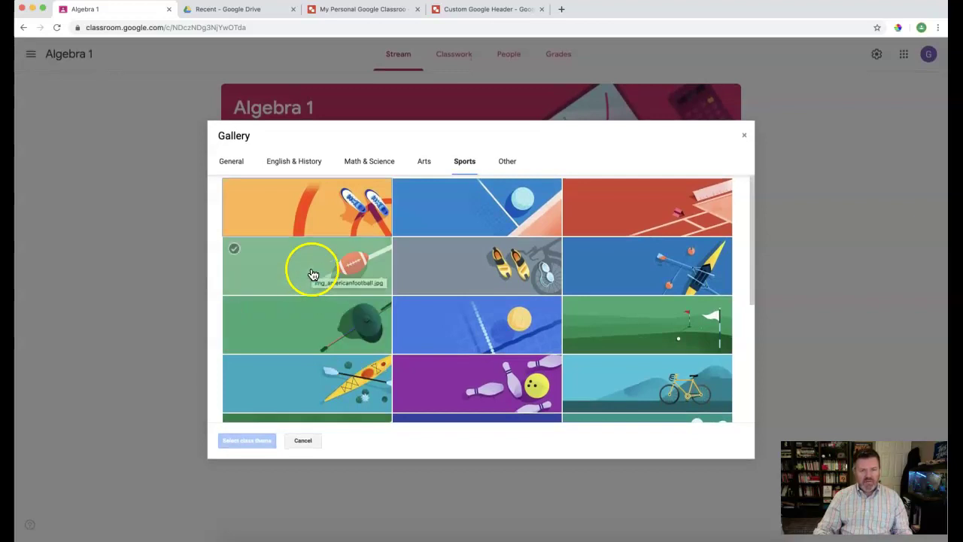
pyautogui.click(324, 389)
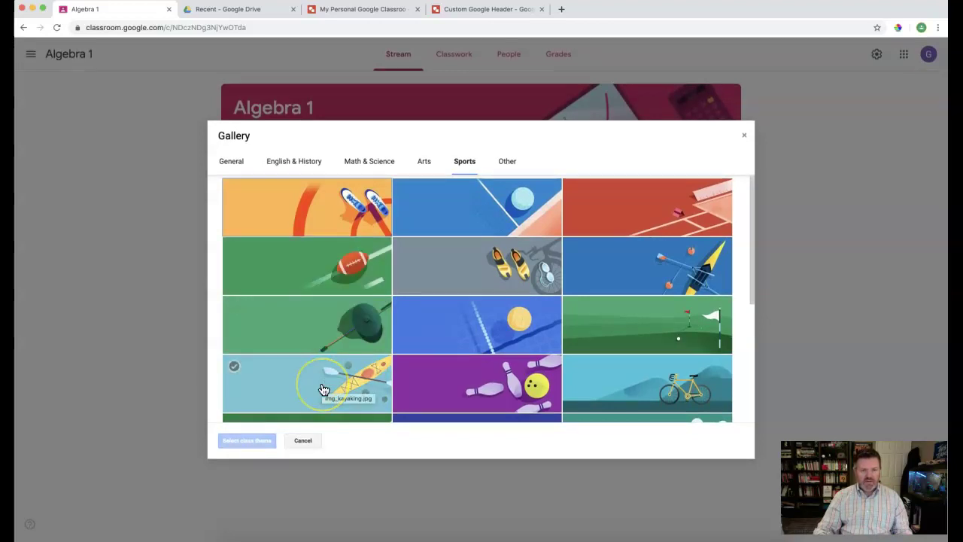
pyautogui.scroll(-1, 323, 389)
pyautogui.doubleClick(323, 390)
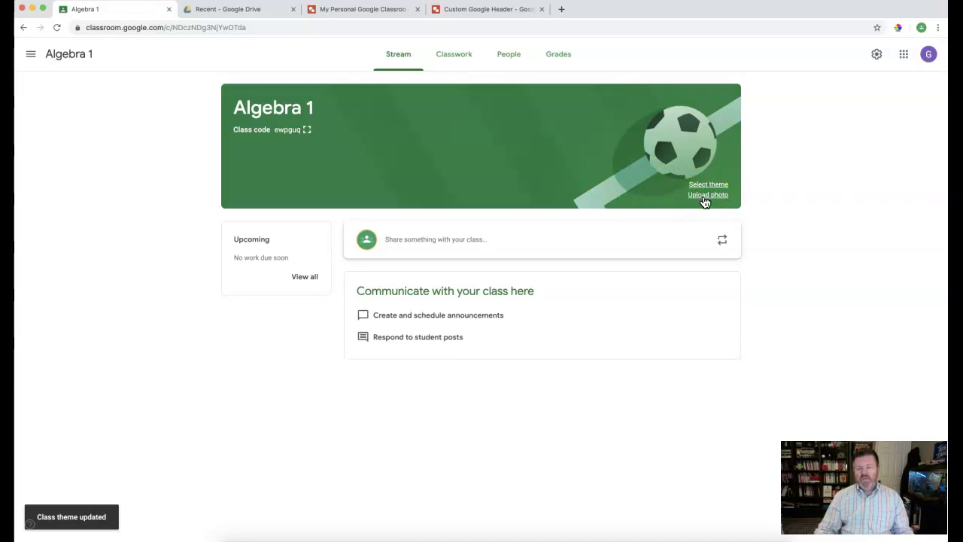
# Close the My Personal Google Classroom tab, keeping Algebra 1 open.
pyautogui.click(712, 202)
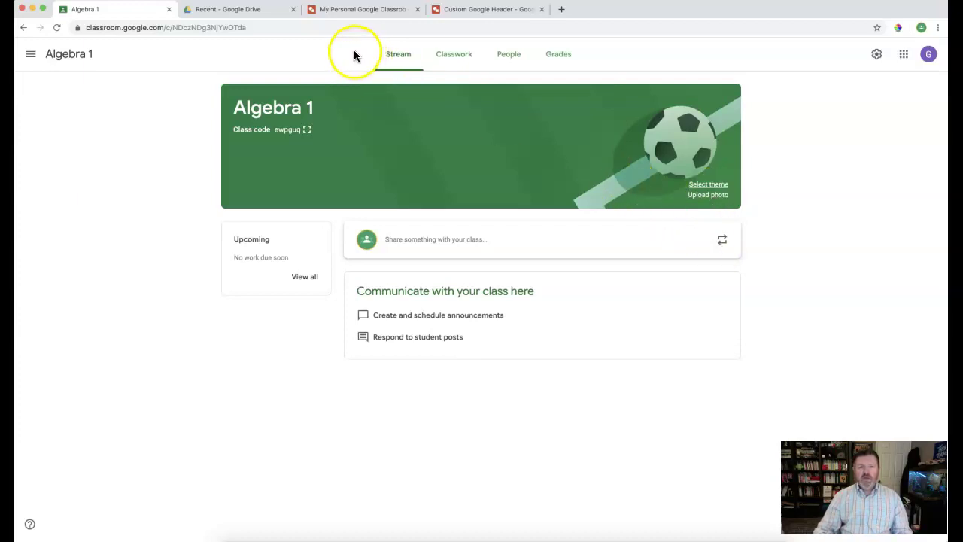
# Close the extra Classroom tab and create a new Google Drawing from Google Drive.
pyautogui.click(416, 9)
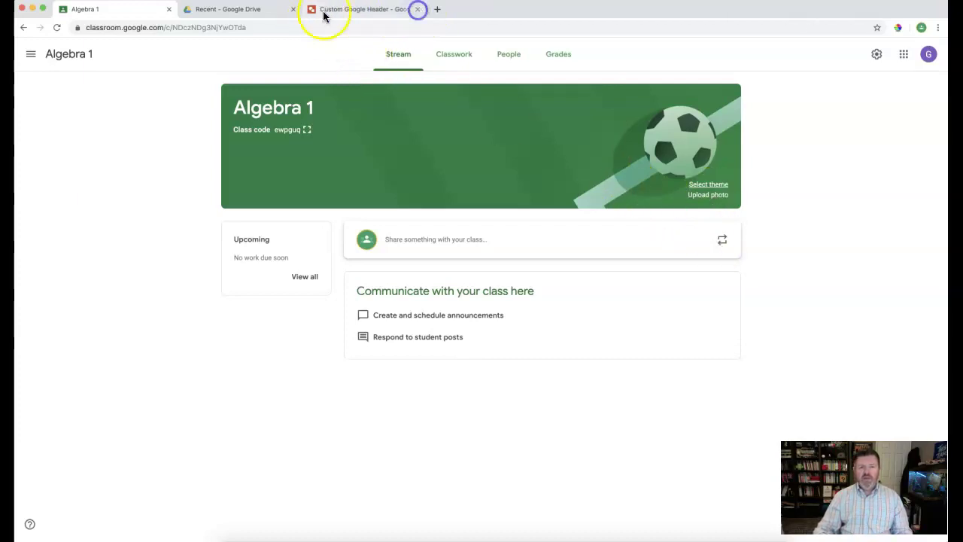
pyautogui.click(237, 9)
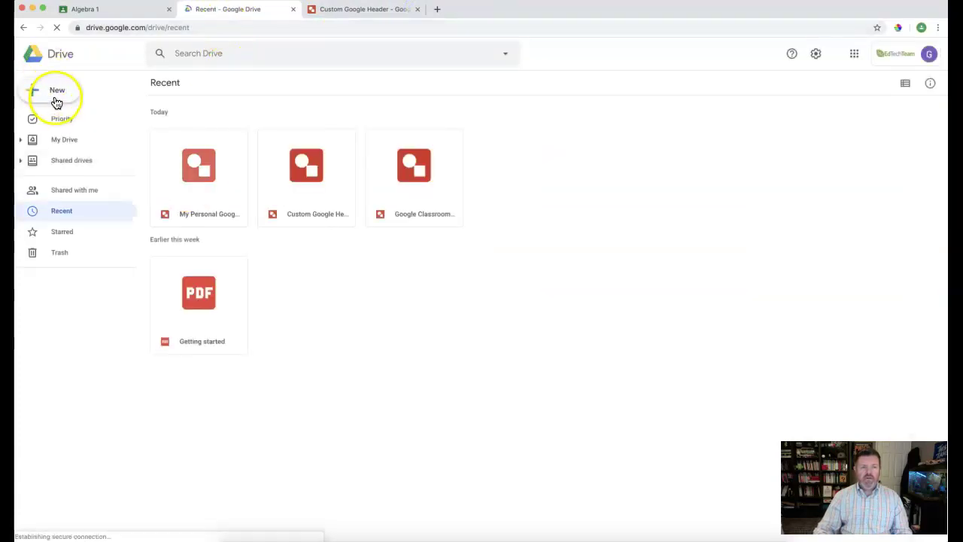
pyautogui.click(57, 95)
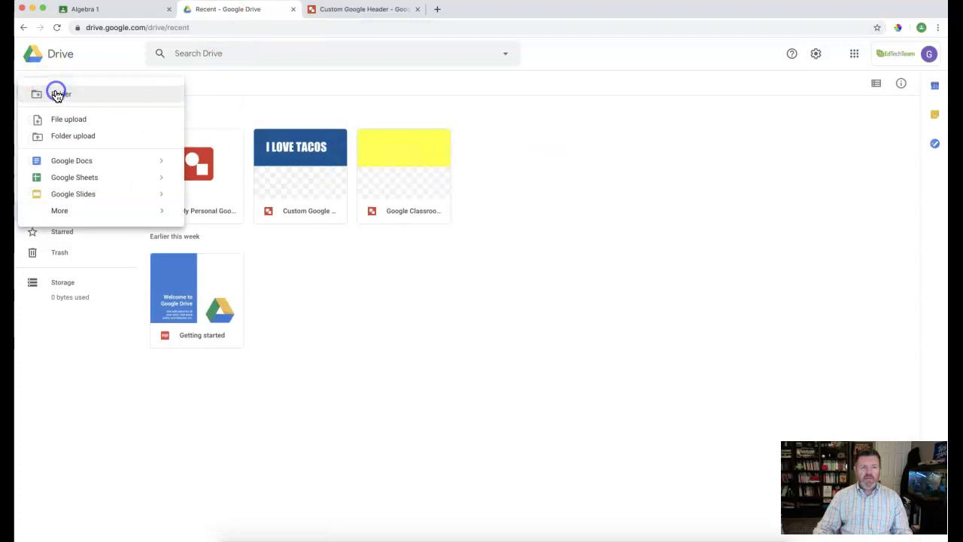
pyautogui.moveTo(161, 214)
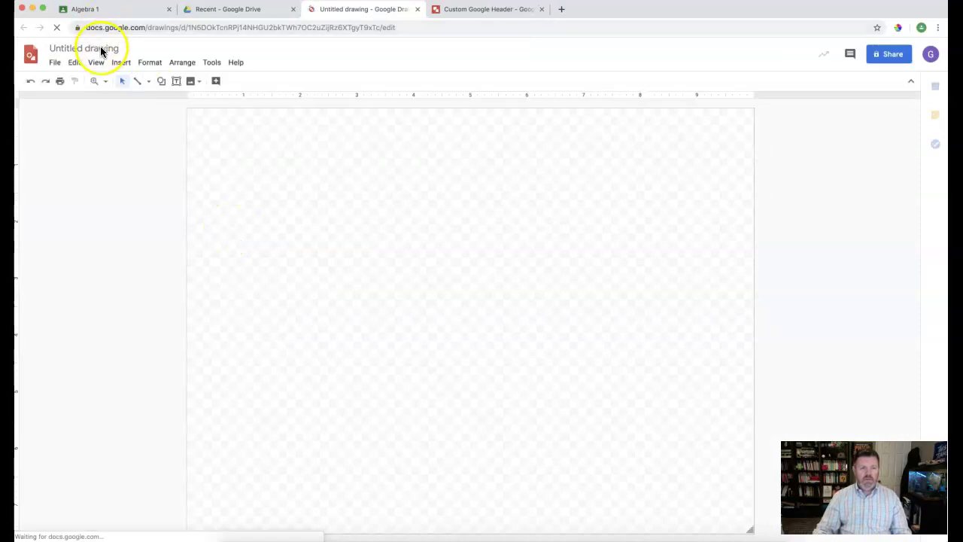
# Rename the untitled drawing to 'My Google Classroom Theme'.
pyautogui.click(100, 47)
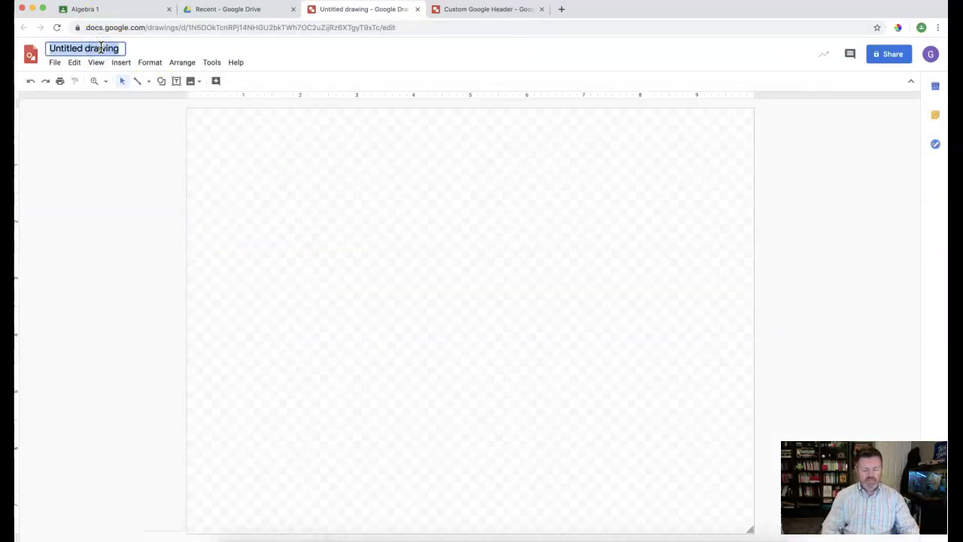
pyautogui.write('My Google Classroom Theme')
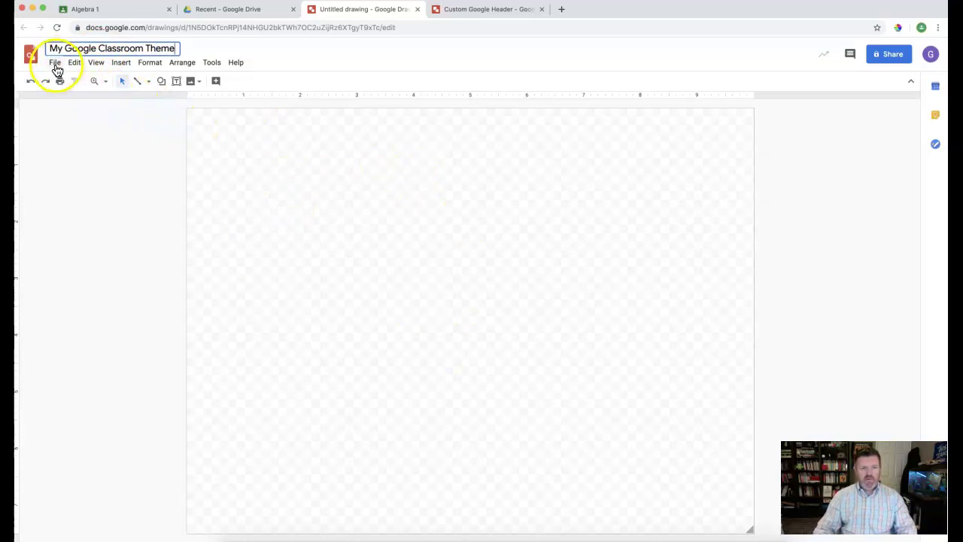
pyautogui.click(55, 62)
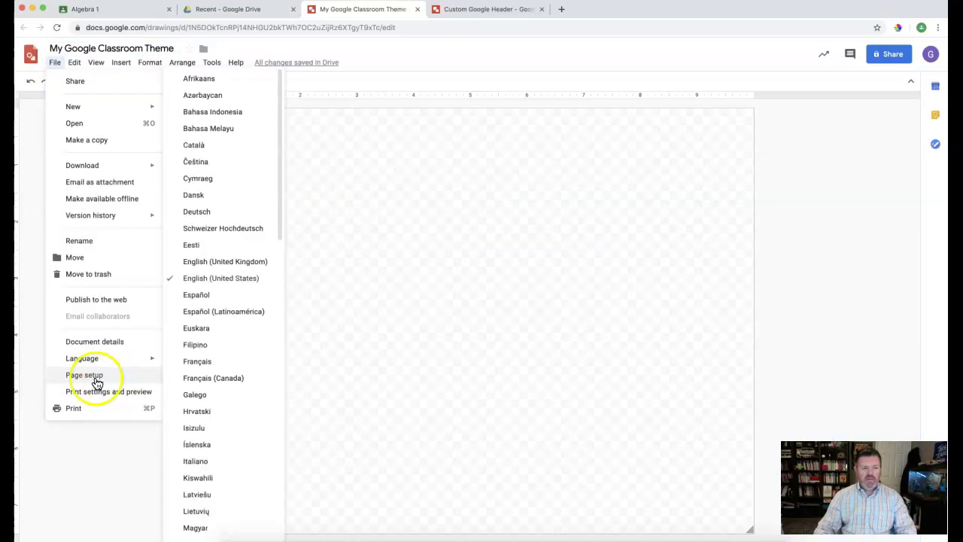
# Set a custom page size of 2000 × 400 pixels.
pyautogui.click(92, 376)
pyautogui.click(436, 277)
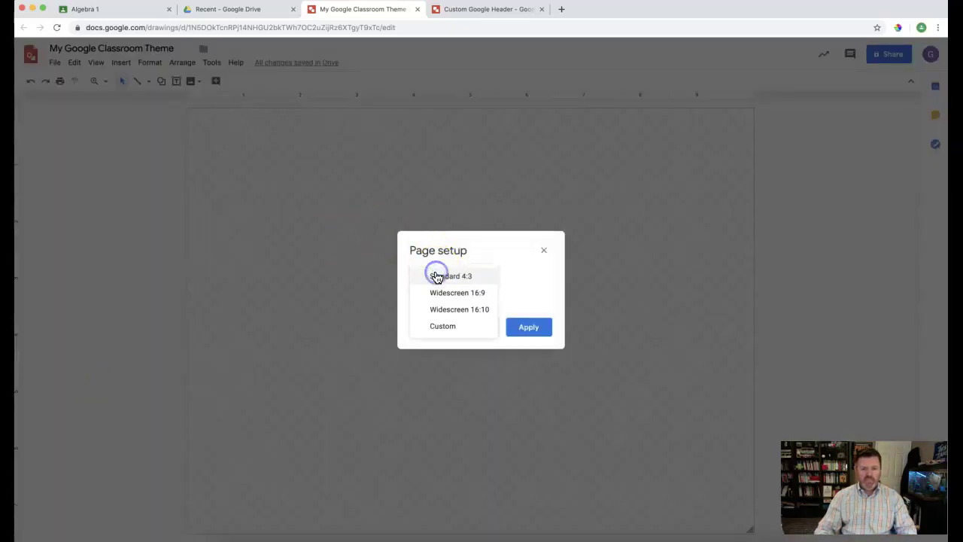
pyautogui.click(442, 324)
pyautogui.click(518, 315)
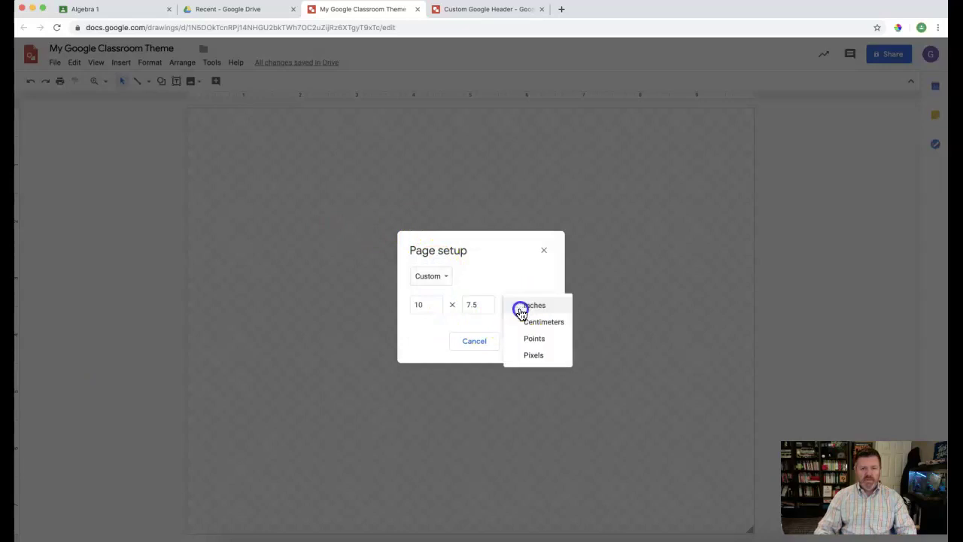
pyautogui.click(534, 355)
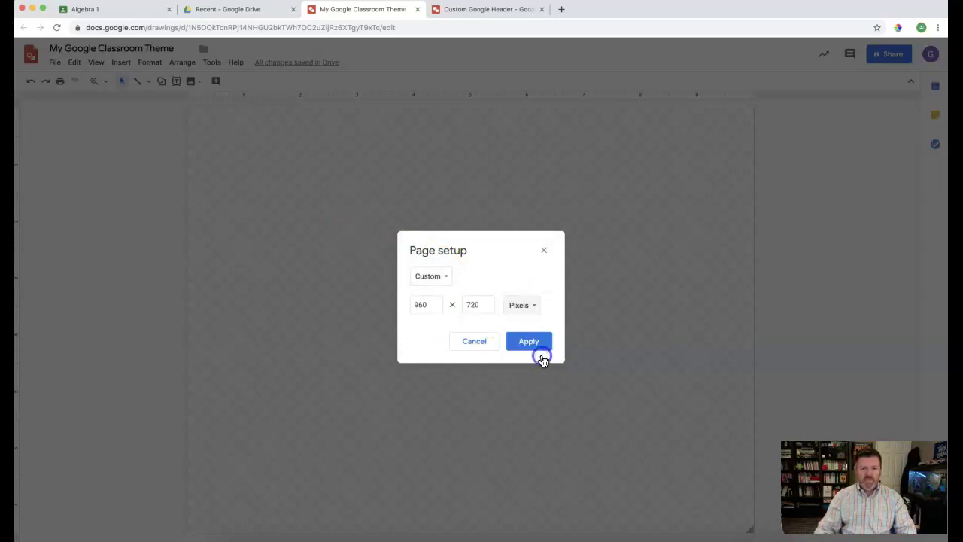
pyautogui.doubleClick(428, 305)
pyautogui.write('200')
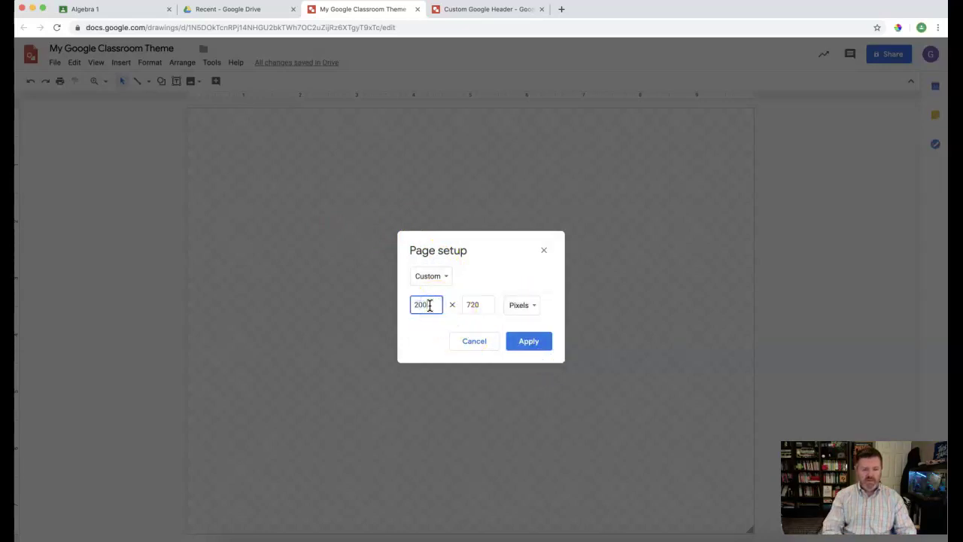
pyautogui.write('0')
pyautogui.press('Tab')
pyautogui.write('400')
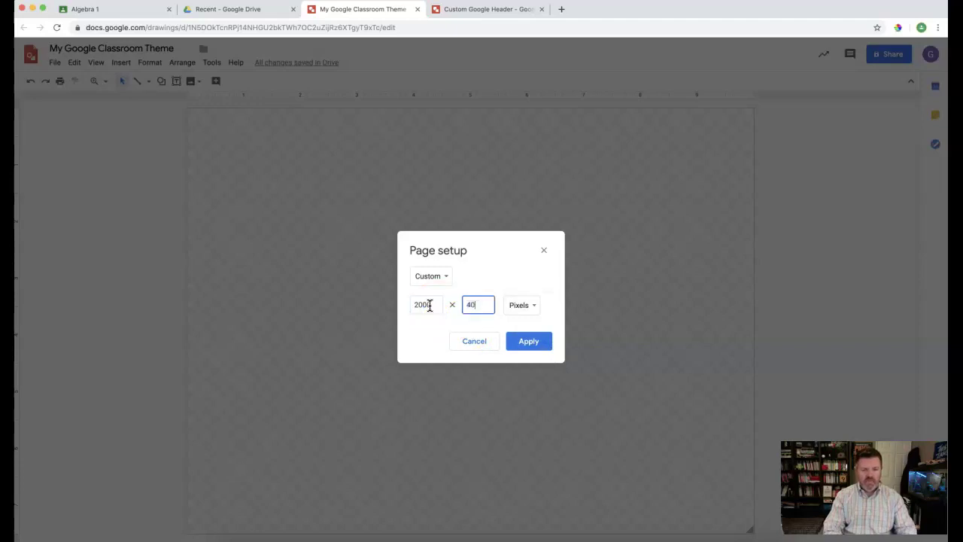
pyautogui.click(522, 348)
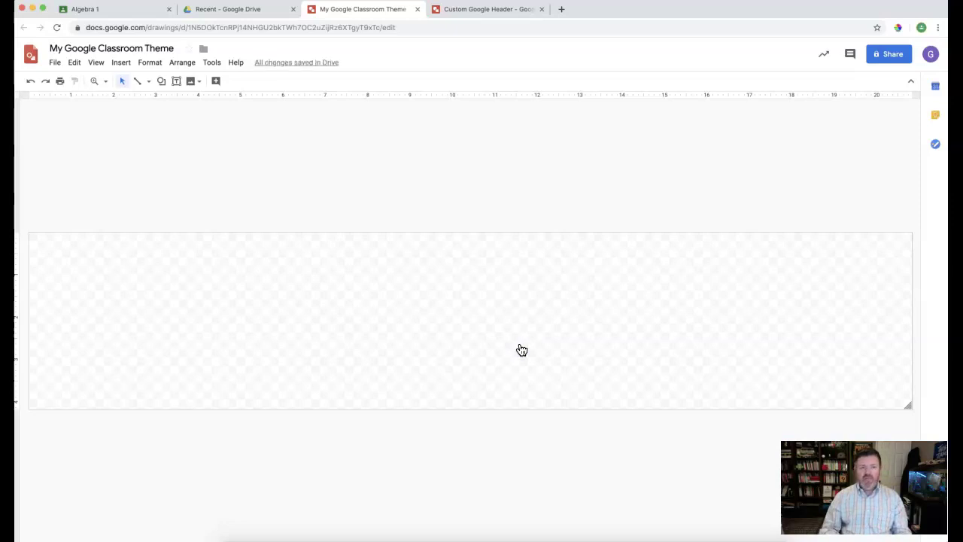
# Draw a text box covering the whole banner page and fill it solid green.
pyautogui.click(122, 62)
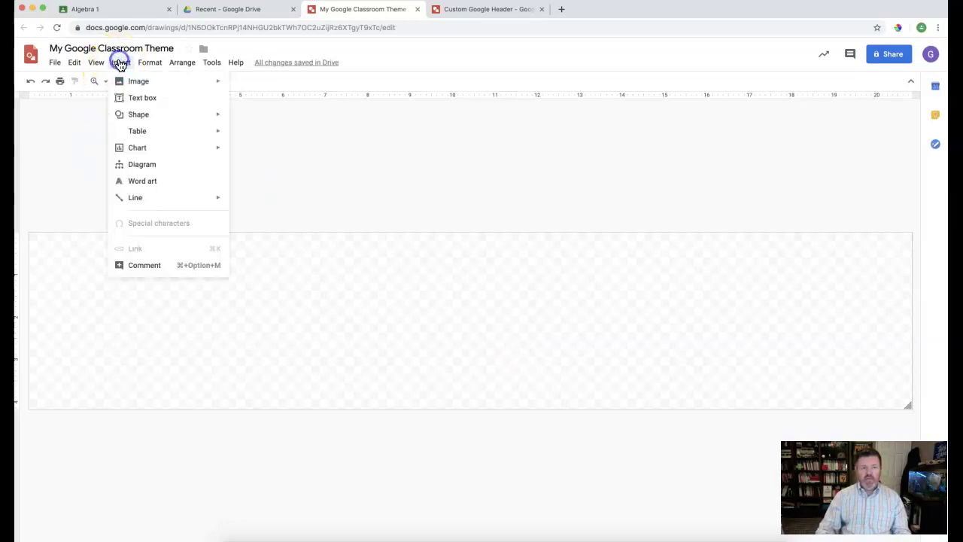
pyautogui.click(132, 102)
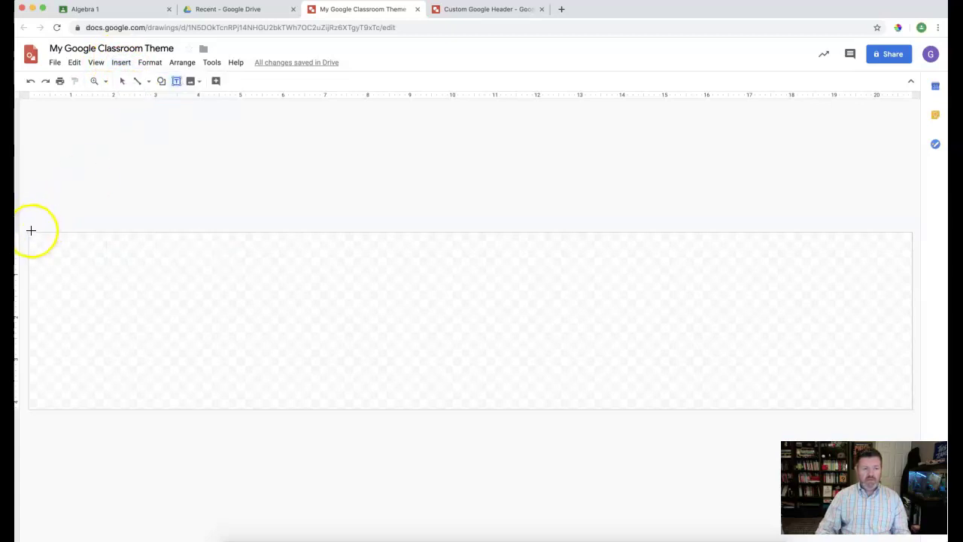
pyautogui.moveTo(29, 231); pyautogui.dragTo(910, 408)
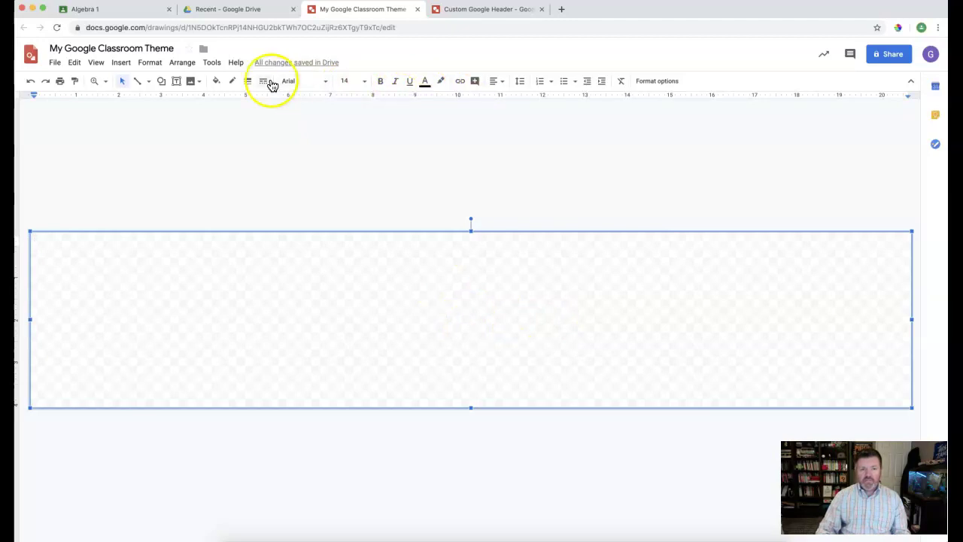
pyautogui.click(217, 82)
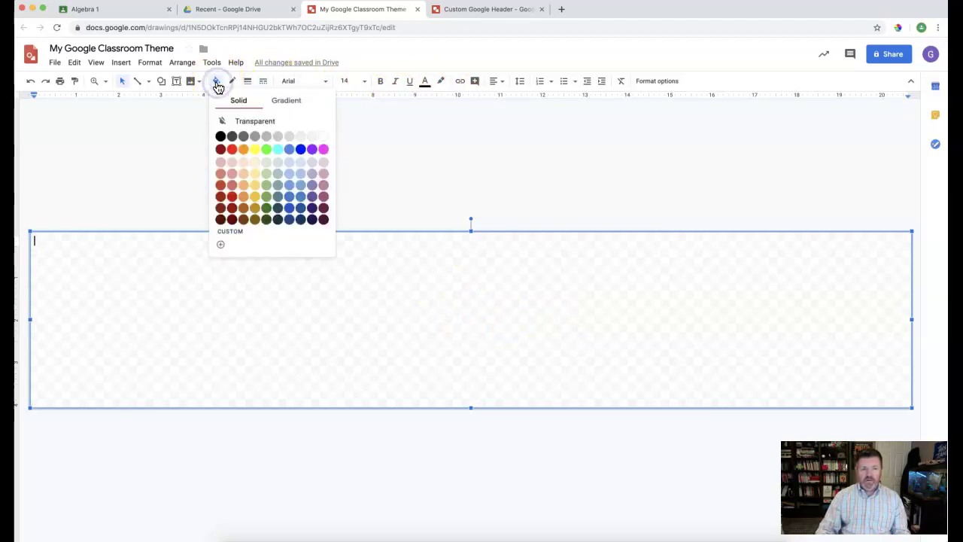
pyautogui.click(267, 196)
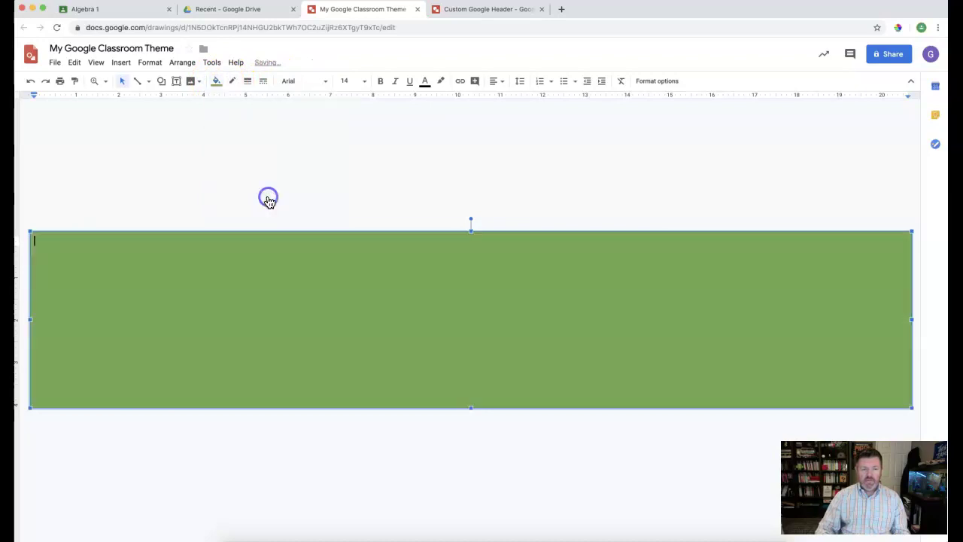
pyautogui.click(280, 205)
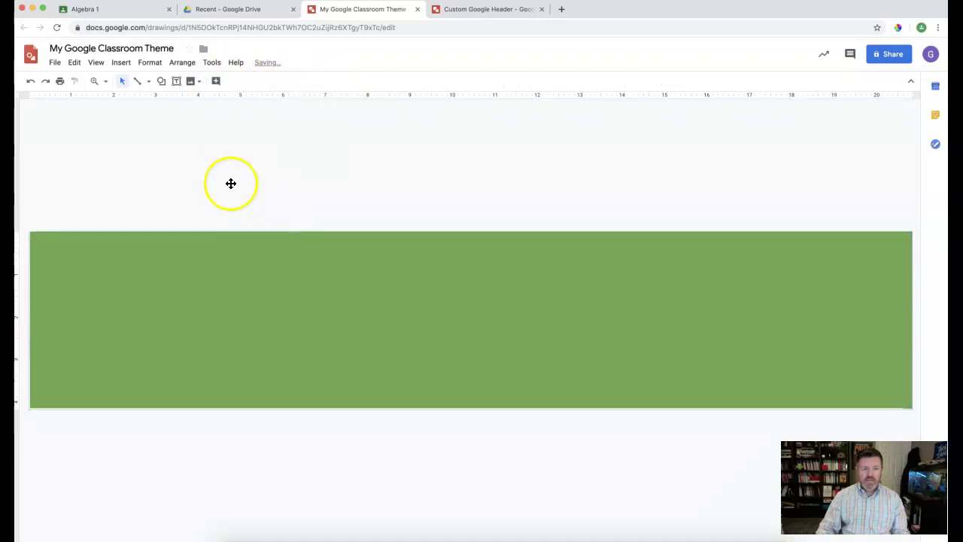
# Give the green banner box a 12px gold-yellow border.
pyautogui.click(120, 63)
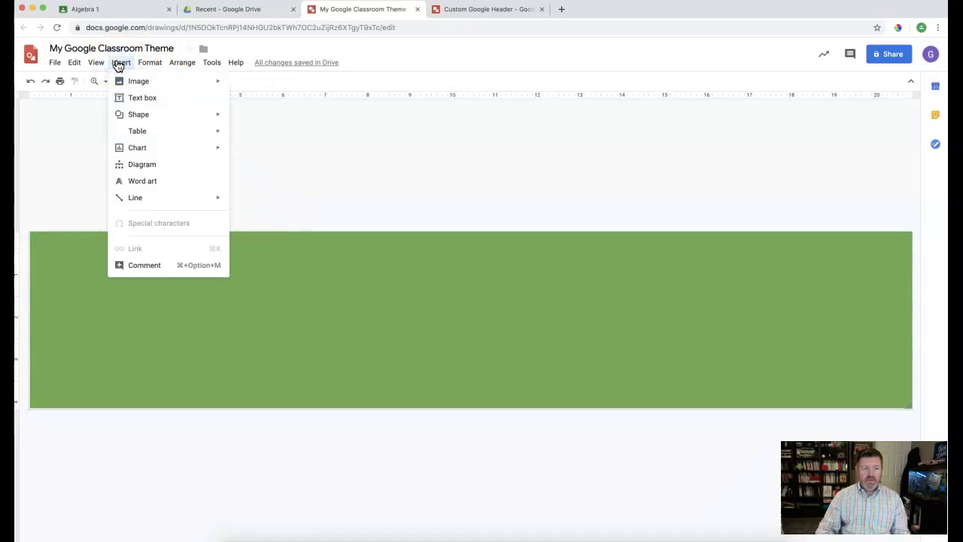
pyautogui.click(272, 188)
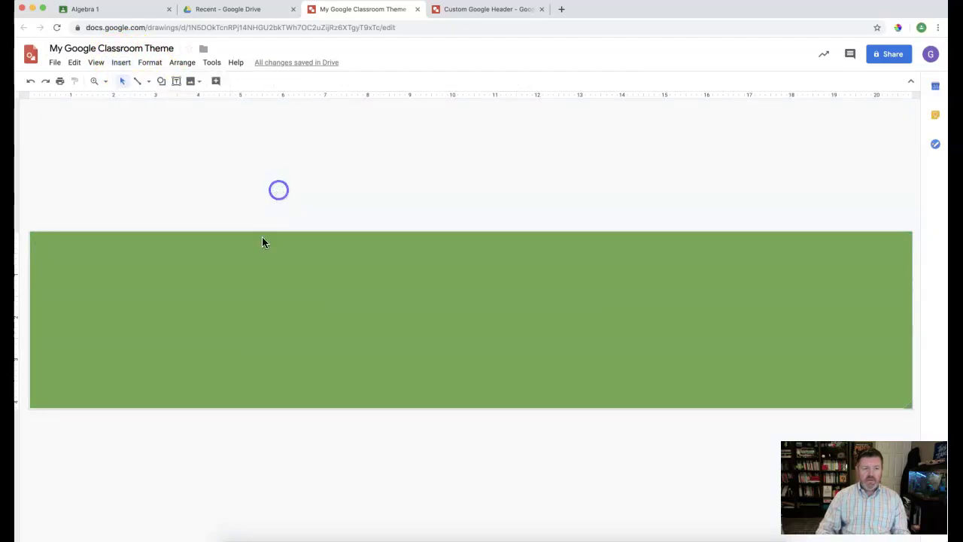
pyautogui.click(256, 281)
pyautogui.click(247, 81)
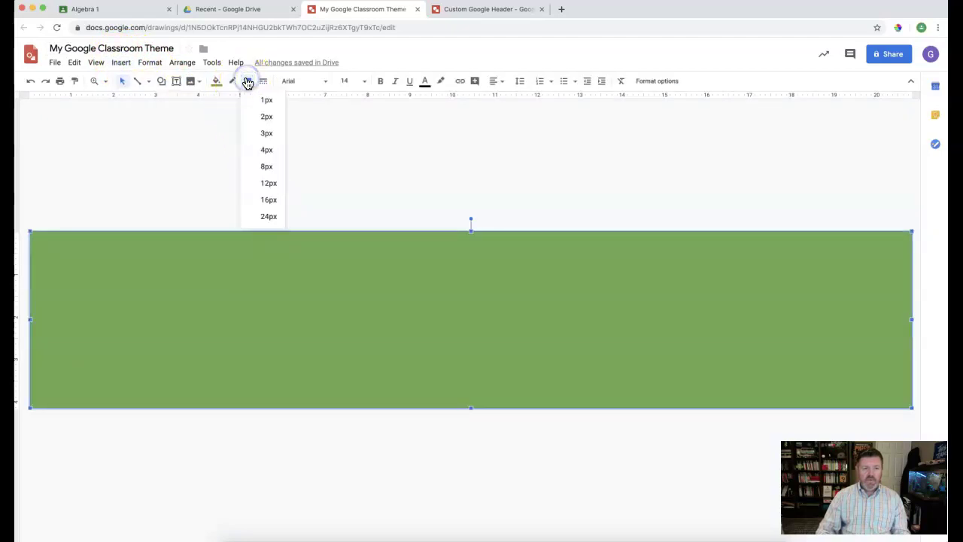
pyautogui.click(269, 184)
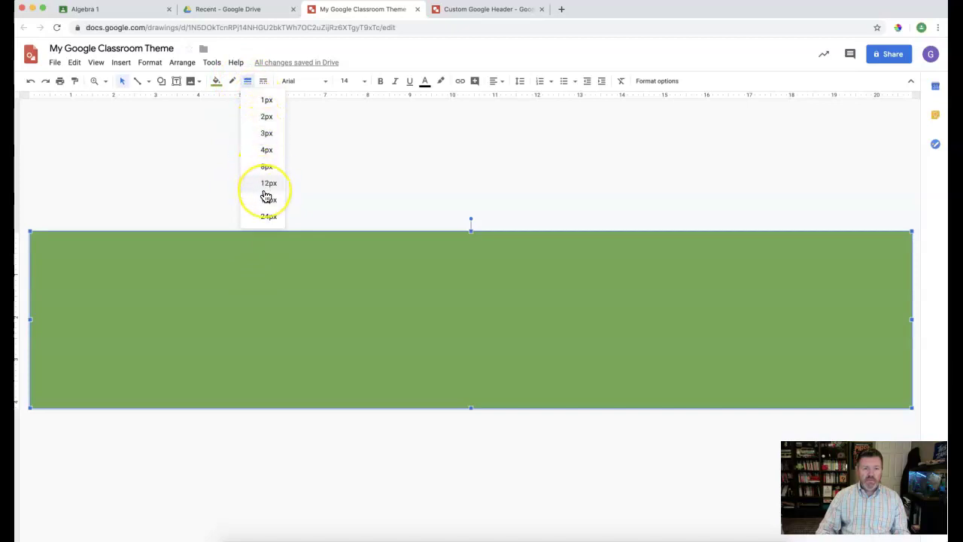
pyautogui.click(267, 199)
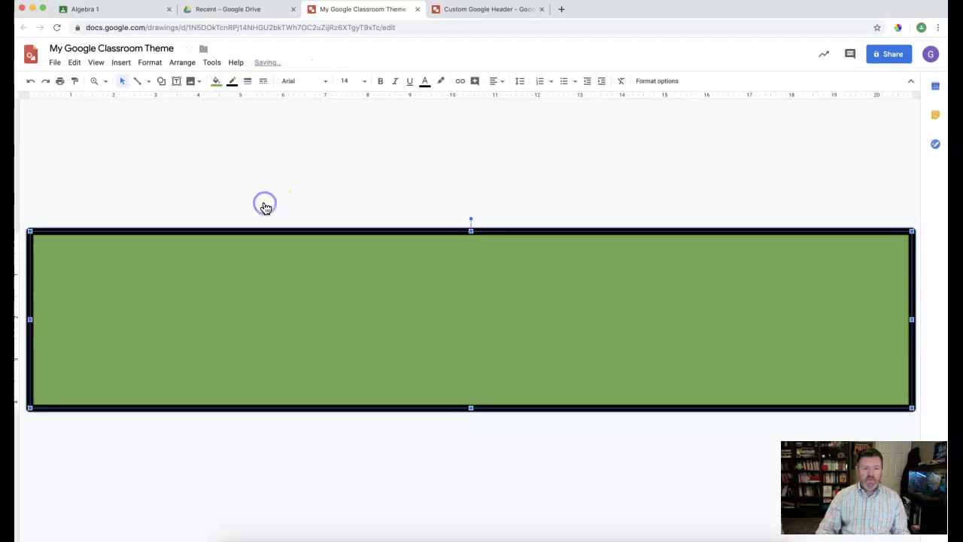
pyautogui.click(229, 82)
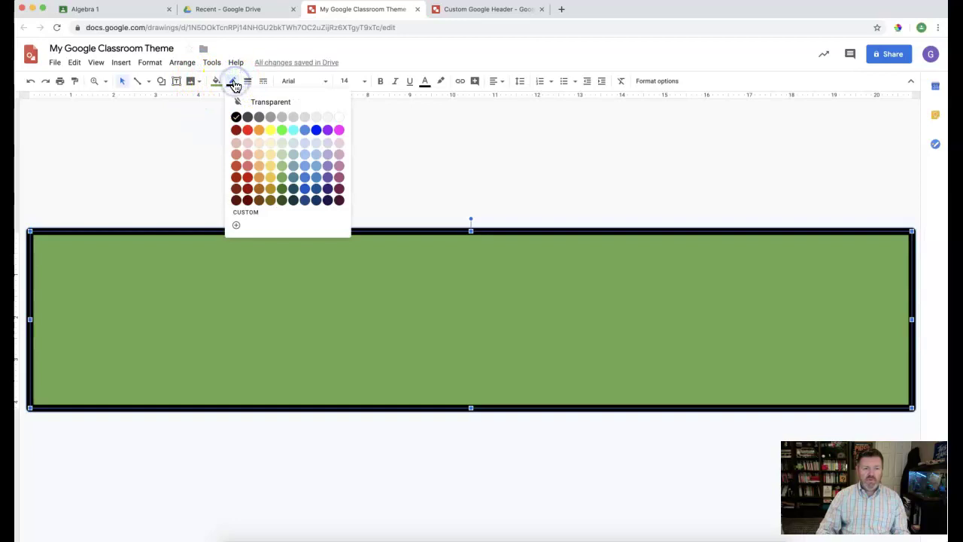
pyautogui.click(269, 132)
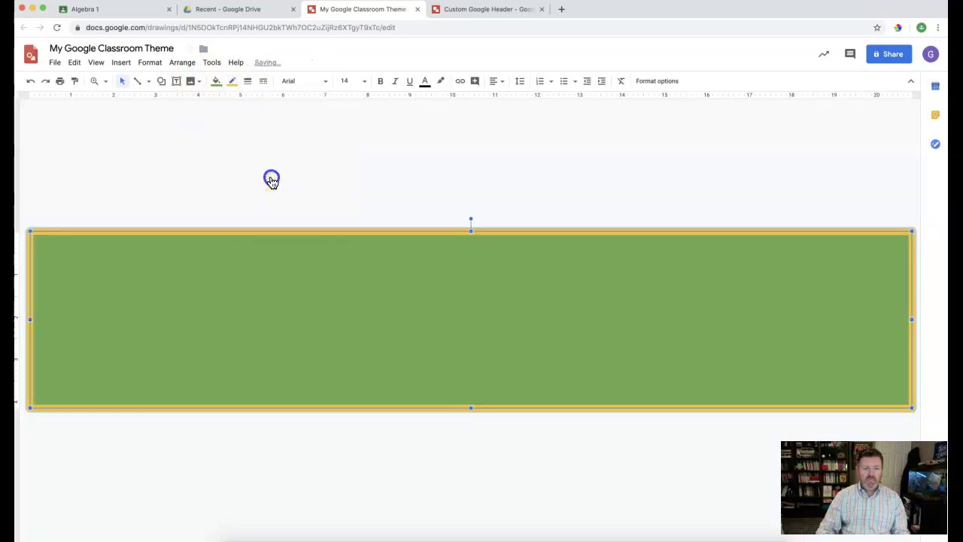
pyautogui.click(265, 189)
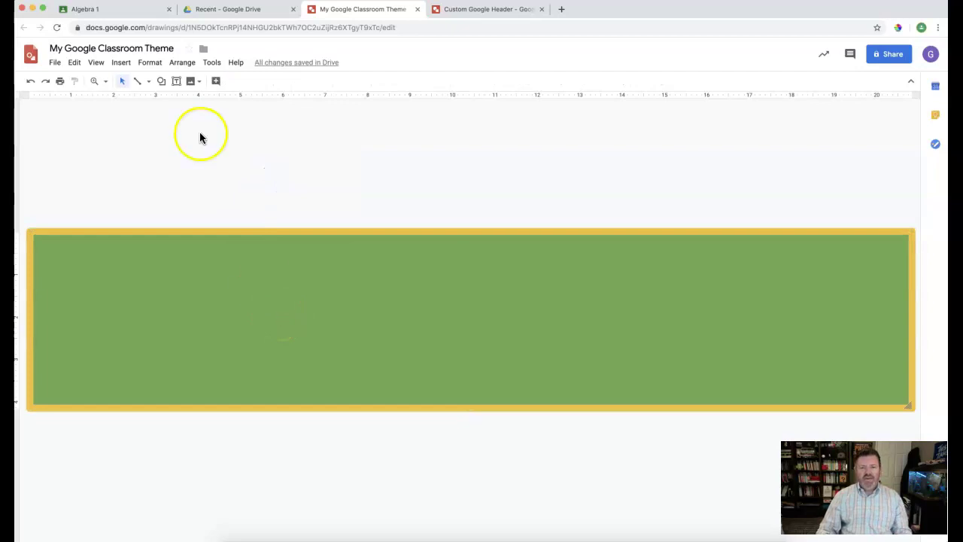
# Add a text box on the banner's left side with the class title in Lobster font.
pyautogui.click(121, 62)
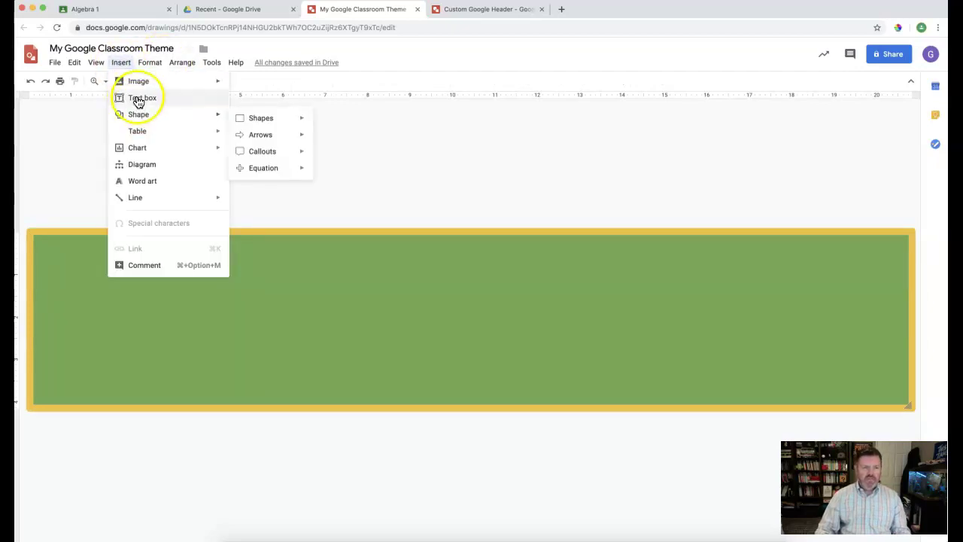
pyautogui.click(63, 260)
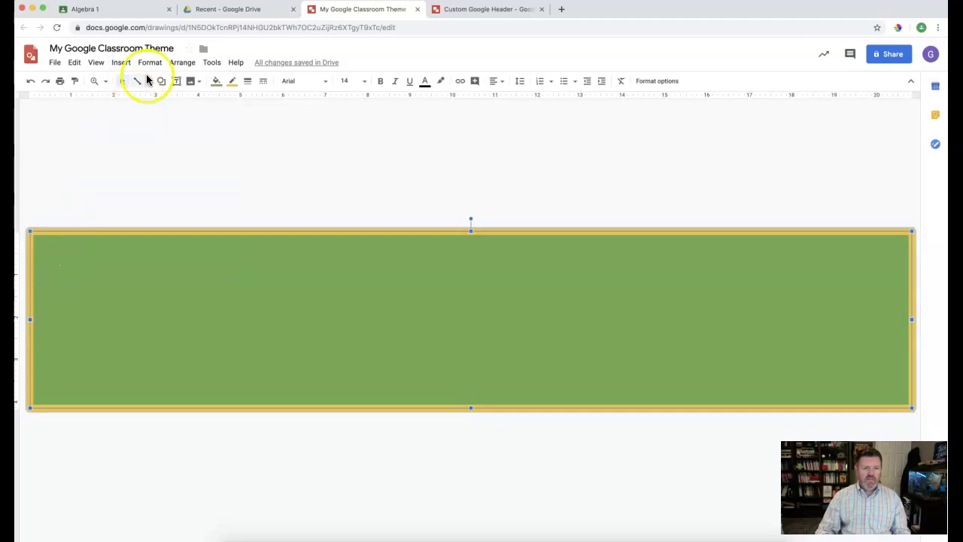
pyautogui.click(121, 63)
pyautogui.click(141, 98)
pyautogui.moveTo(60, 249); pyautogui.dragTo(326, 359)
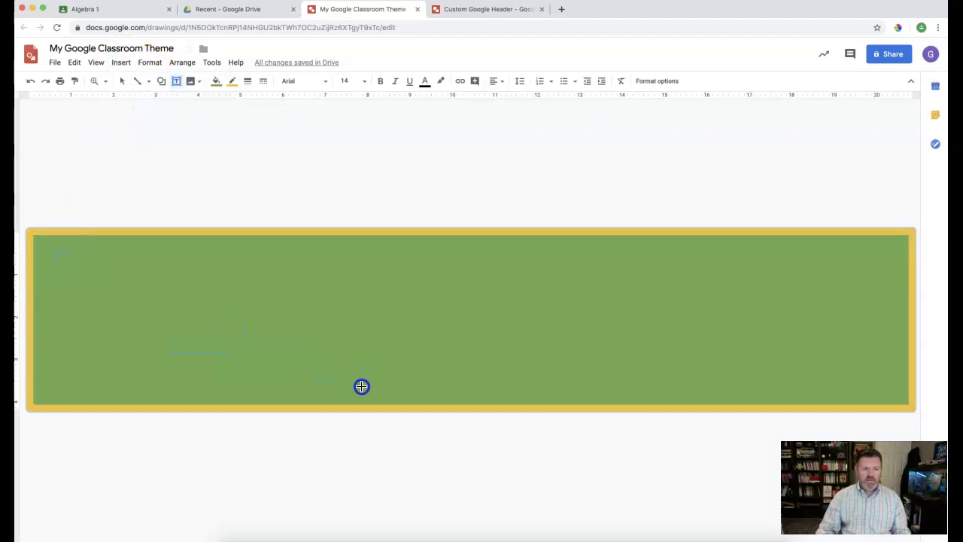
pyautogui.moveTo(361, 386); pyautogui.dragTo(361, 386)
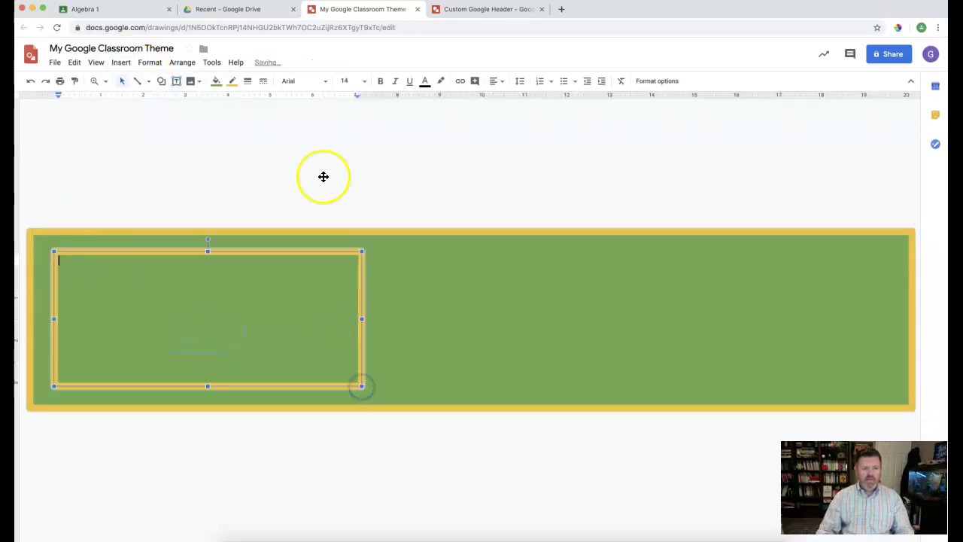
pyautogui.click(299, 82)
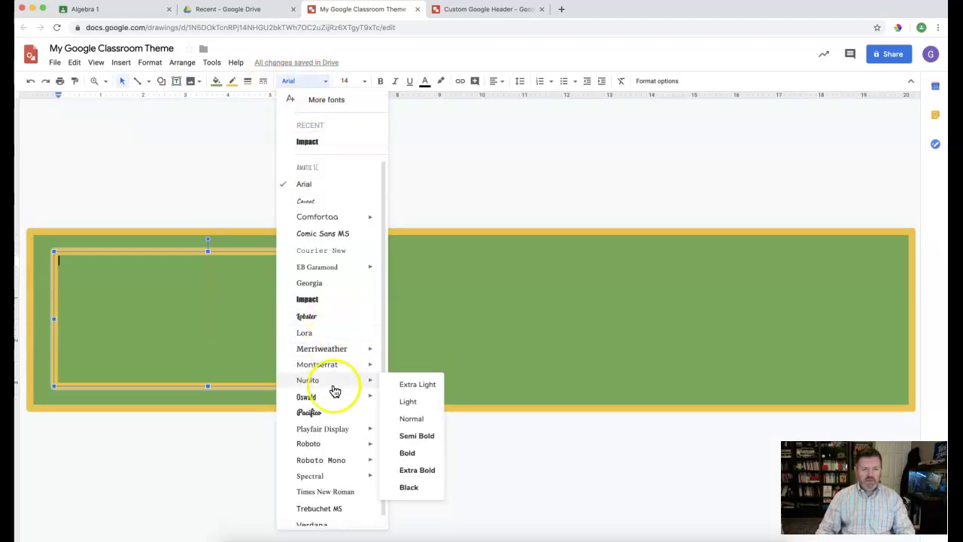
pyautogui.click(316, 322)
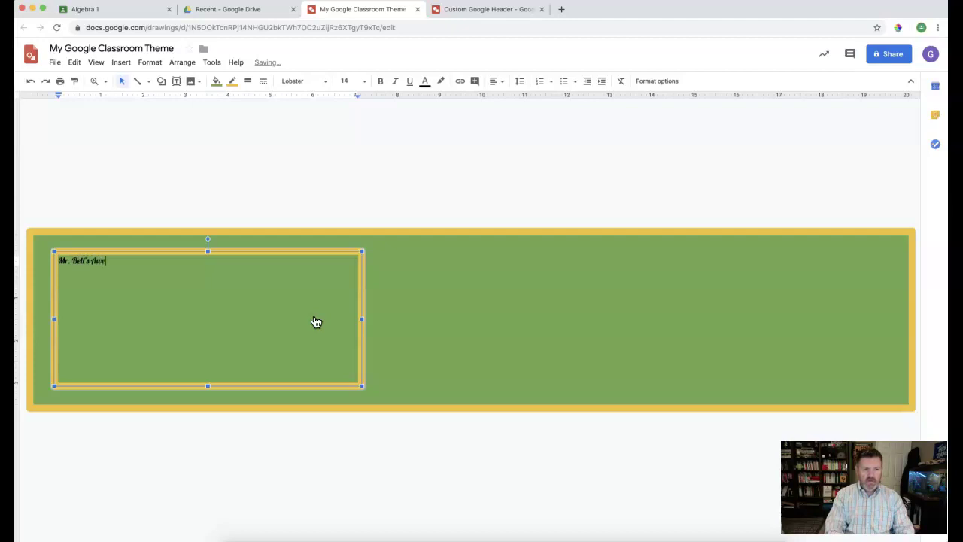
pyautogui.tripleClick(295, 316)
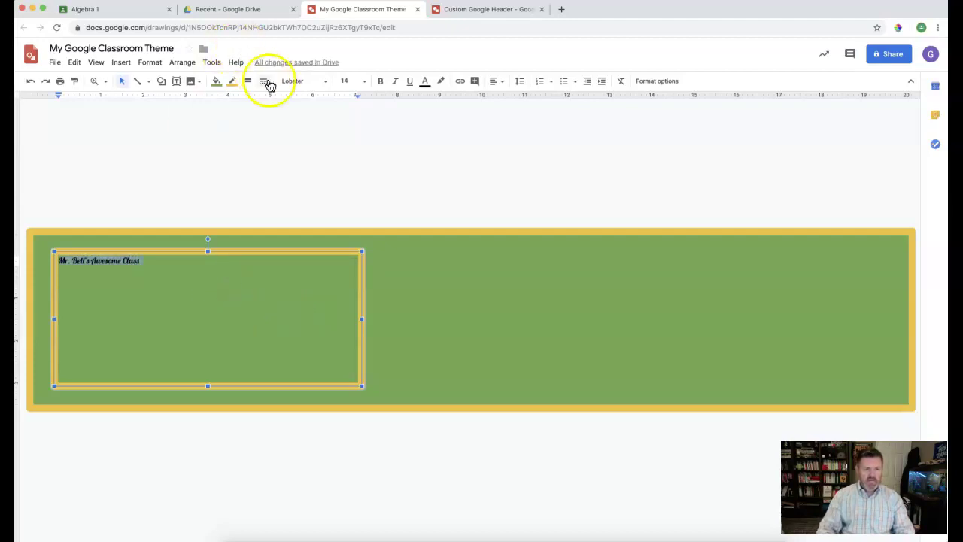
# Make the class title white 72 pt text.
pyautogui.click(345, 80)
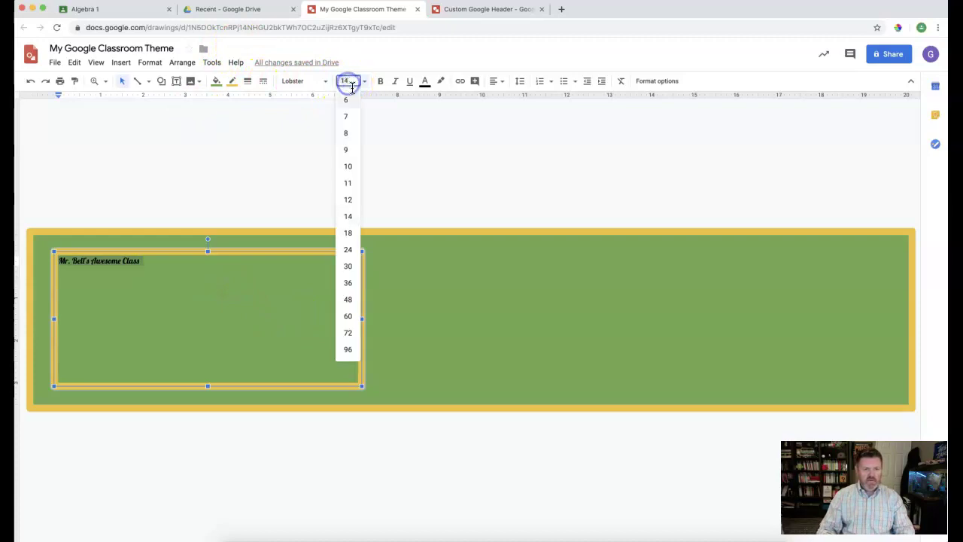
pyautogui.click(349, 333)
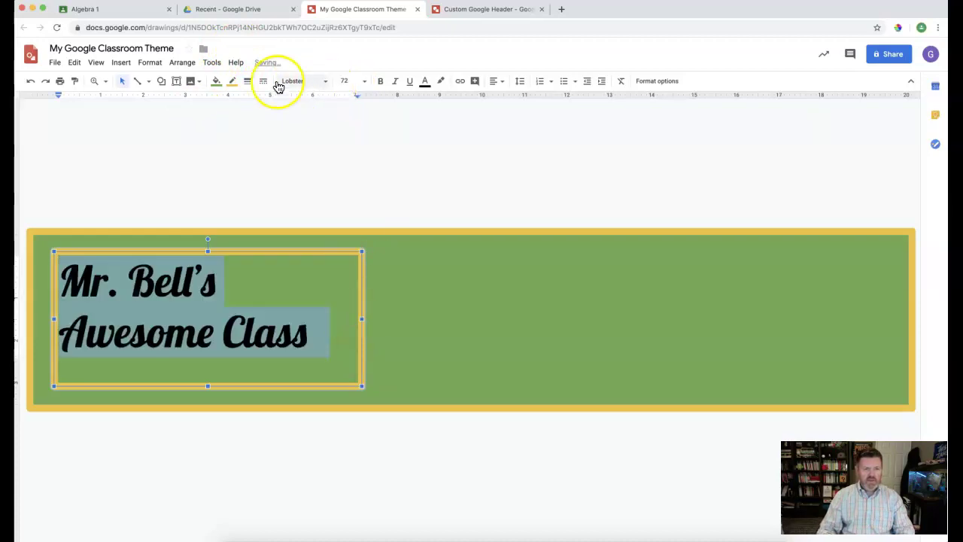
pyautogui.click(425, 81)
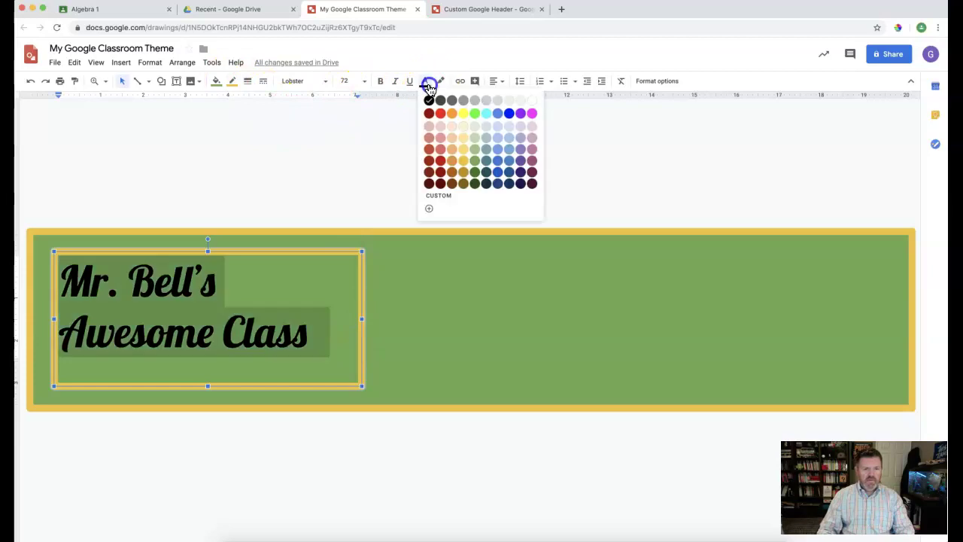
pyautogui.click(532, 100)
# Make the title box border transparent and nudge the title slightly right and down.
pyautogui.click(372, 319)
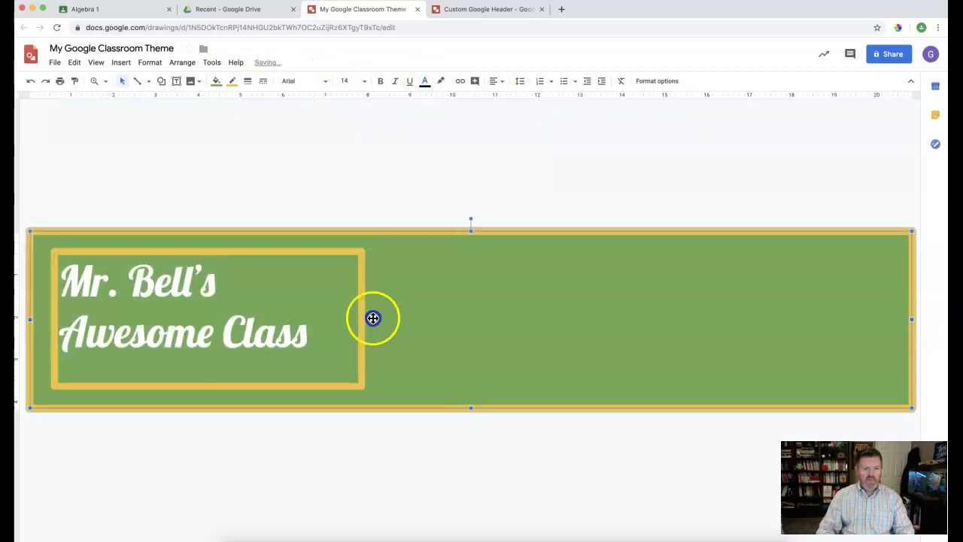
pyautogui.click(365, 387)
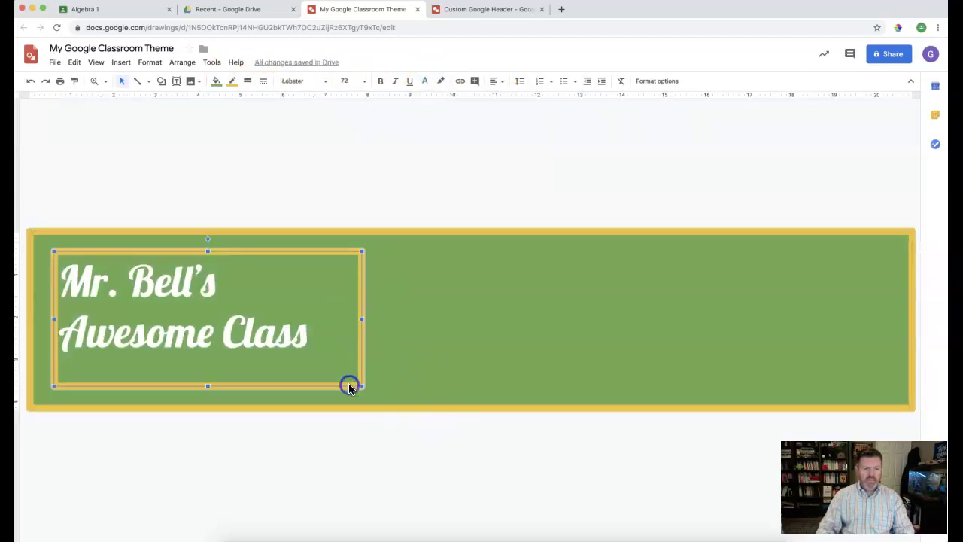
pyautogui.click(234, 81)
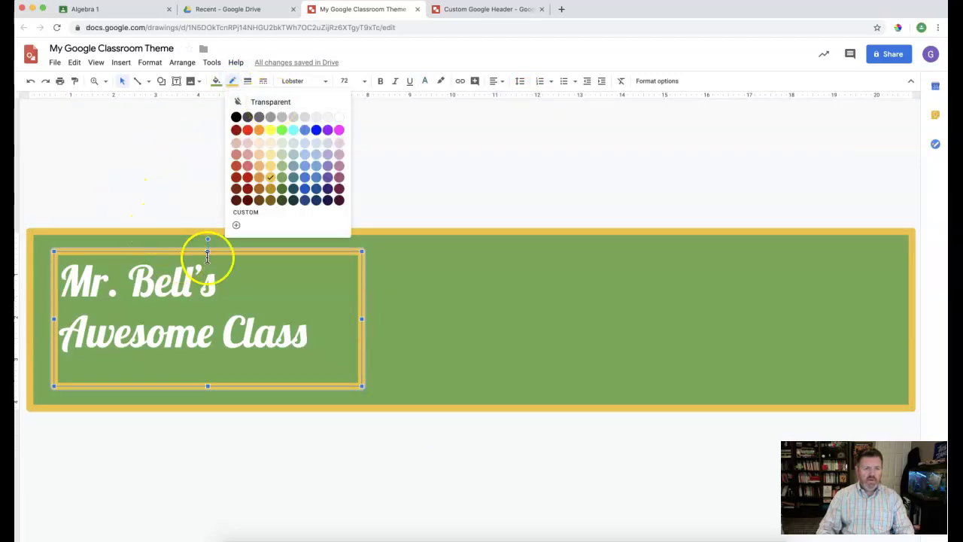
pyautogui.click(254, 104)
pyautogui.click(380, 334)
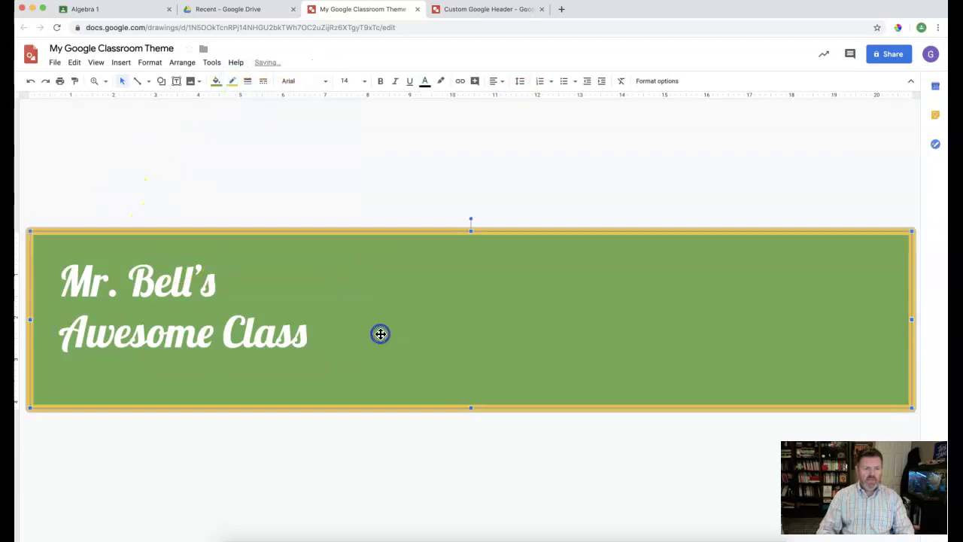
pyautogui.click(225, 330)
pyautogui.moveTo(172, 253); pyautogui.dragTo(178, 260)
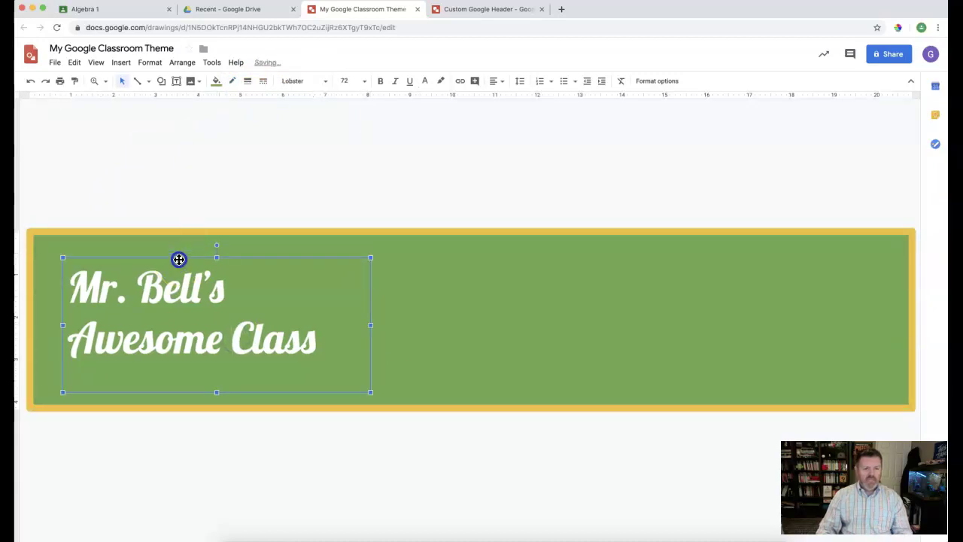
pyautogui.click(160, 82)
pyautogui.moveTo(203, 115)
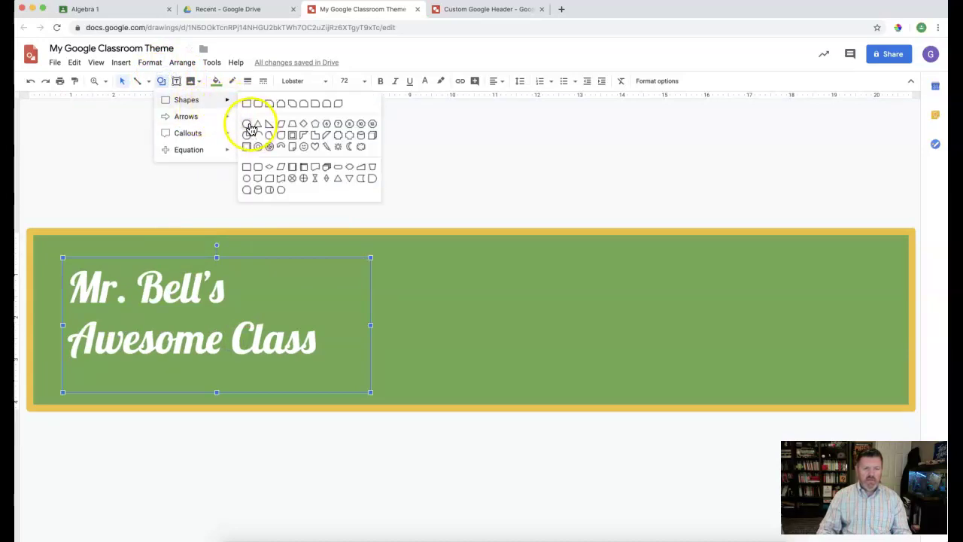
pyautogui.click(441, 307)
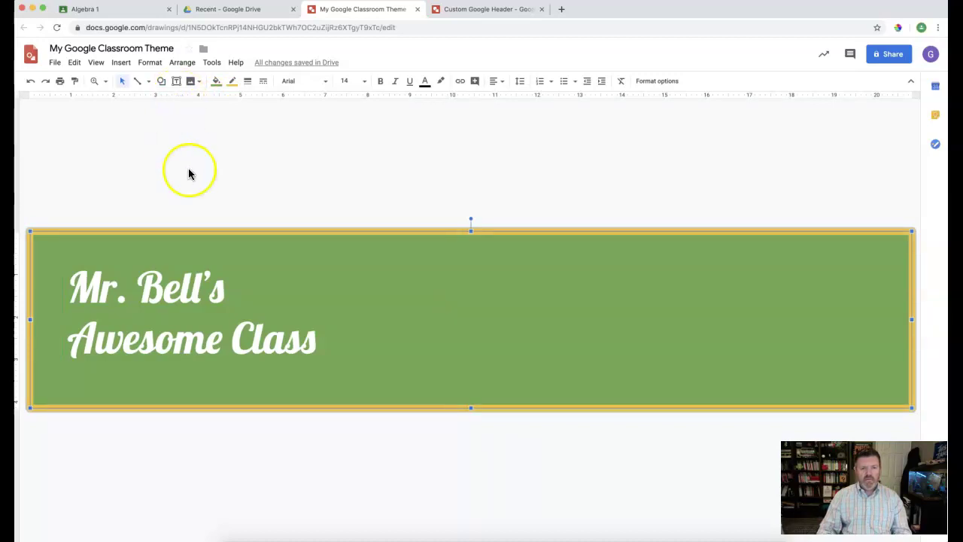
# Check the File > Download options, then switch to the Custom Google Header drawing.
pyautogui.click(210, 203)
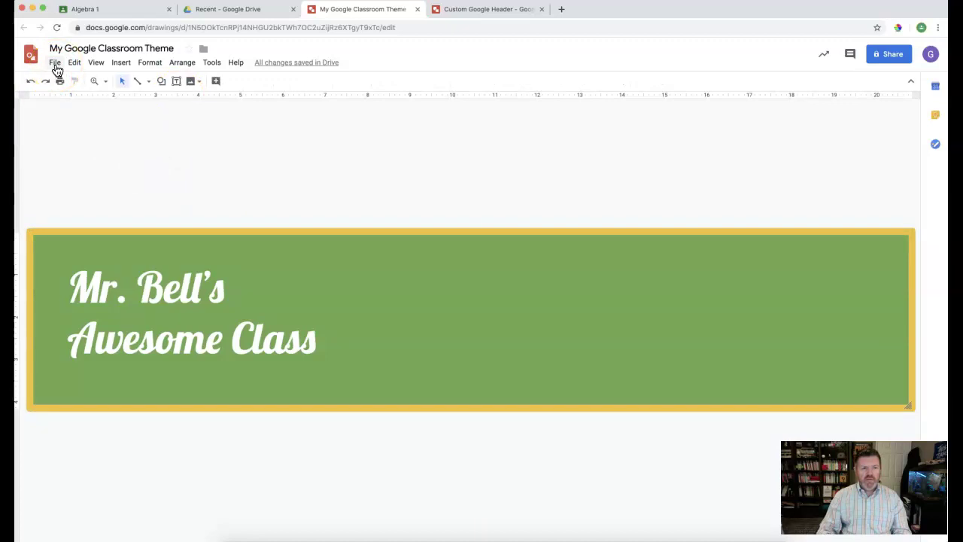
pyautogui.click(55, 64)
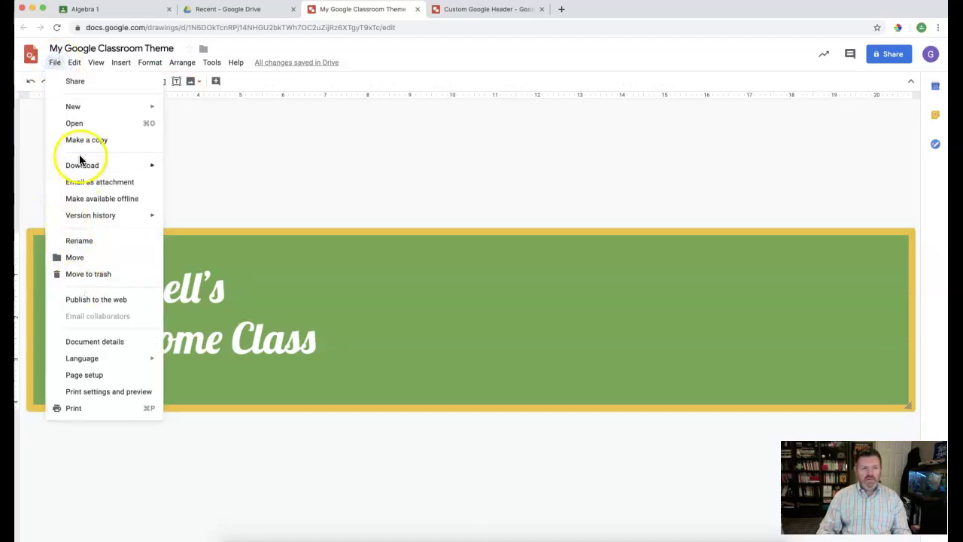
pyautogui.moveTo(81, 167)
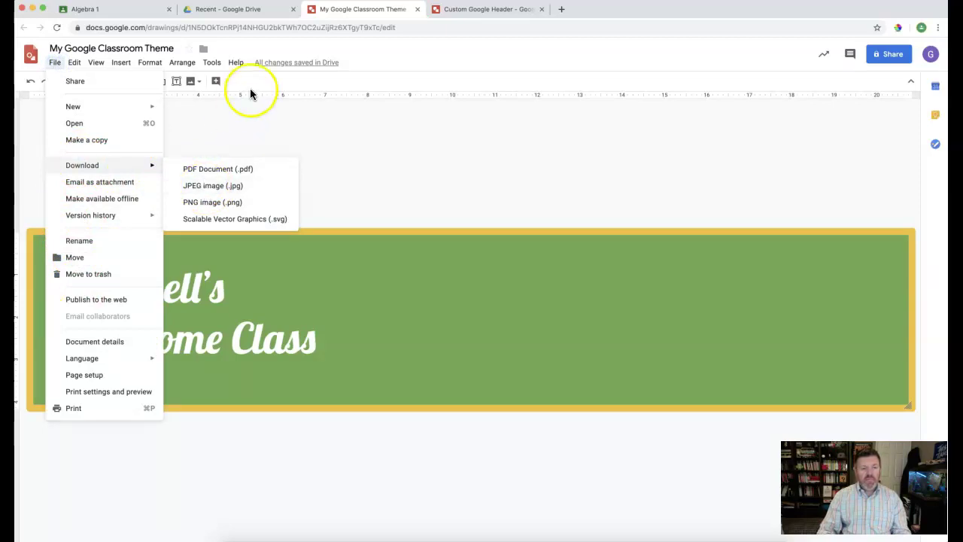
pyautogui.click(283, 138)
pyautogui.click(452, 14)
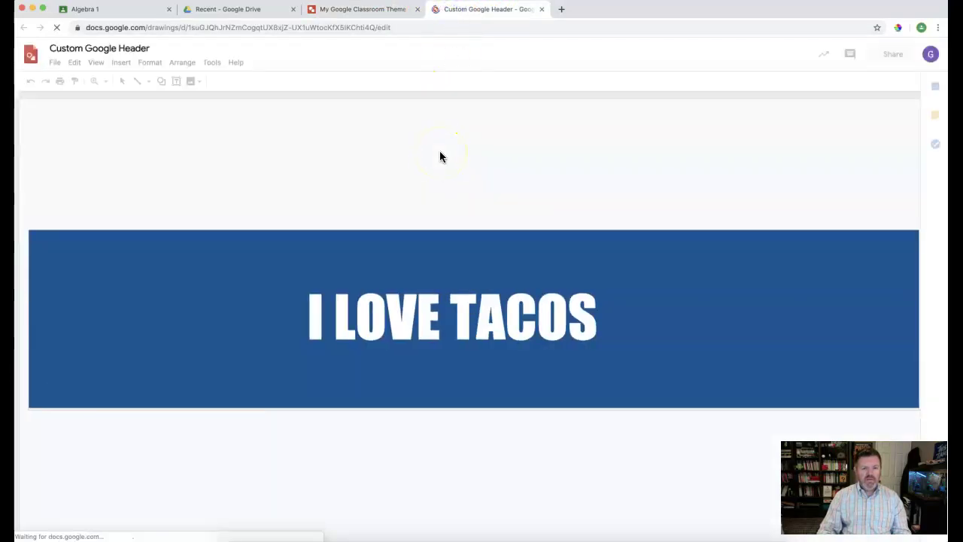
# Enlarge the taco bitmoji slightly and nudge it into place on the banner.
pyautogui.click(116, 312)
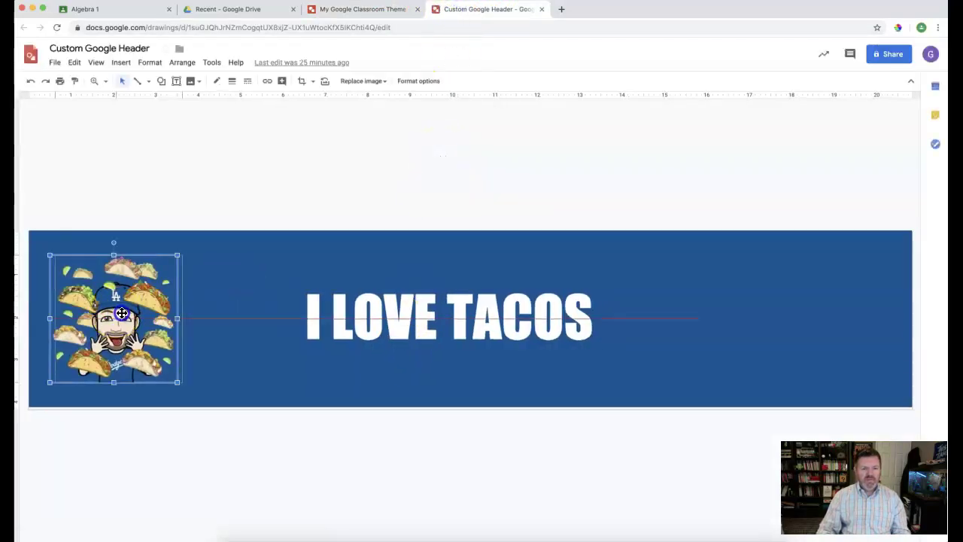
pyautogui.moveTo(116, 312); pyautogui.dragTo(130, 313)
pyautogui.moveTo(190, 384); pyautogui.dragTo(206, 393)
pyautogui.moveTo(133, 326); pyautogui.dragTo(122, 322)
# Give the blue banner rectangle a new border colour and a thicker border weight.
pyautogui.click(58, 240)
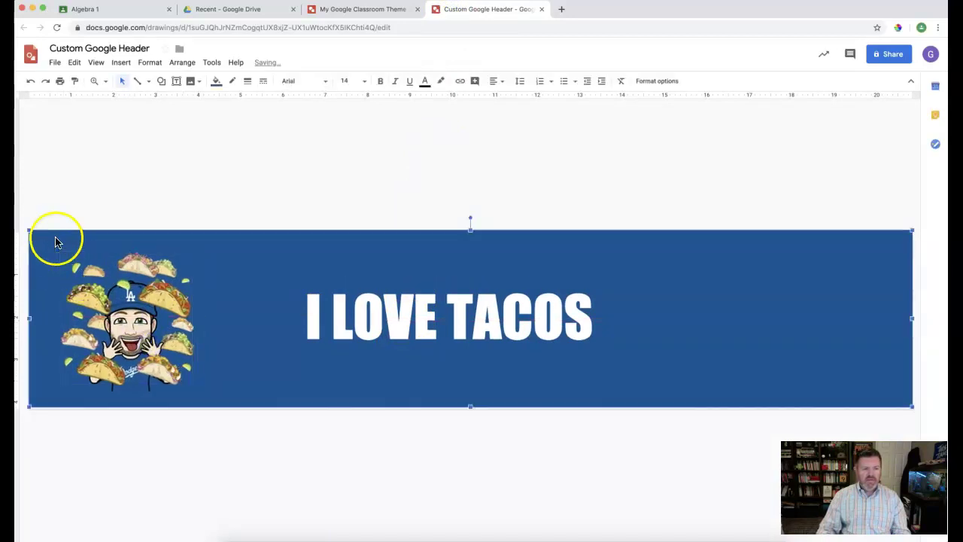
pyautogui.click(214, 82)
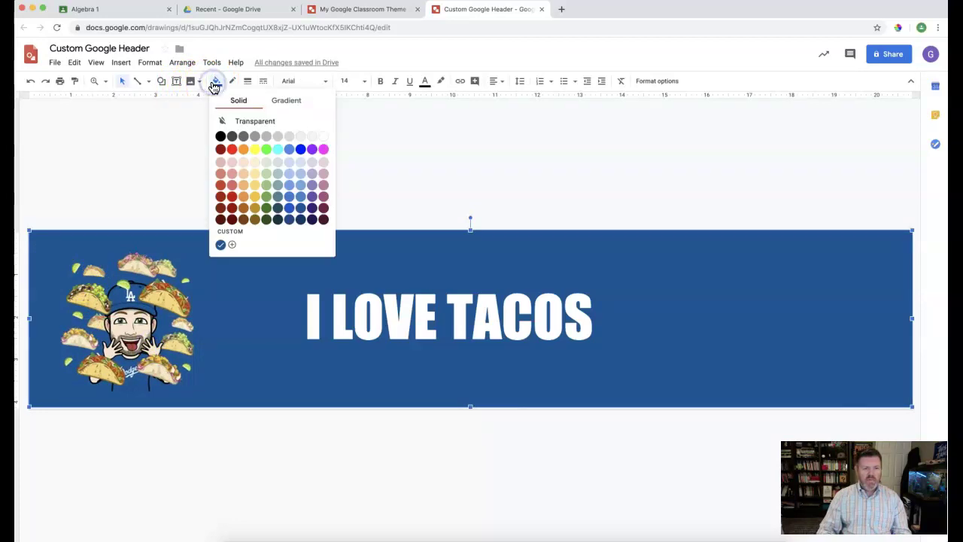
pyautogui.click(232, 81)
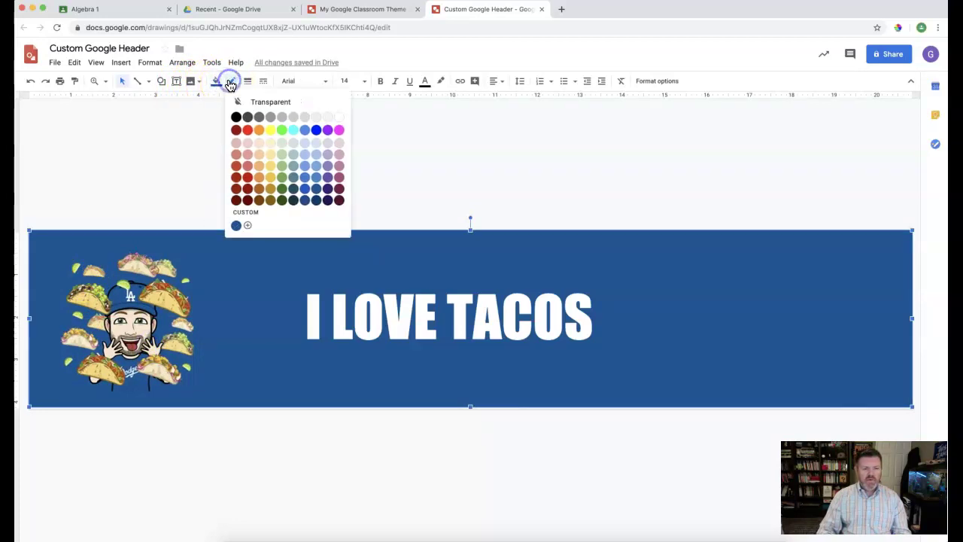
pyautogui.click(336, 118)
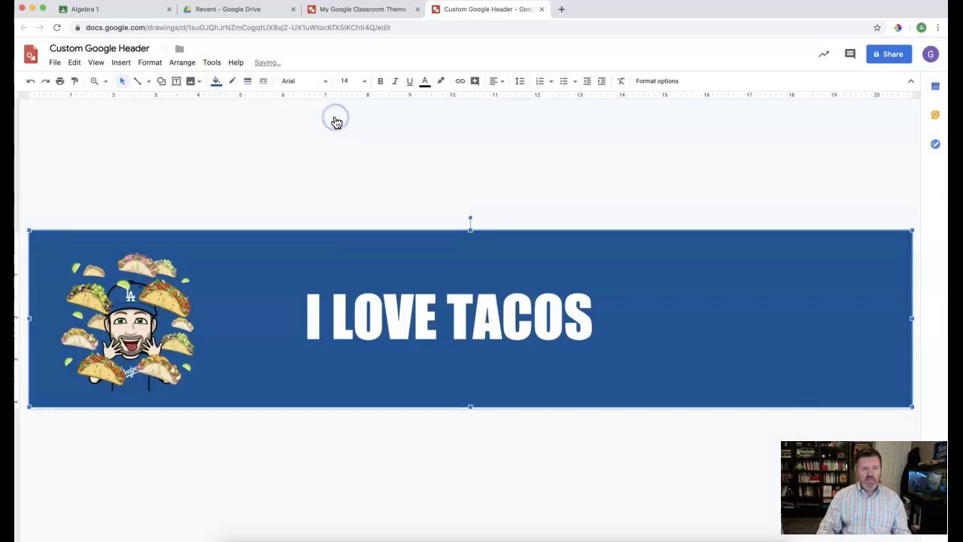
pyautogui.click(247, 82)
pyautogui.click(270, 202)
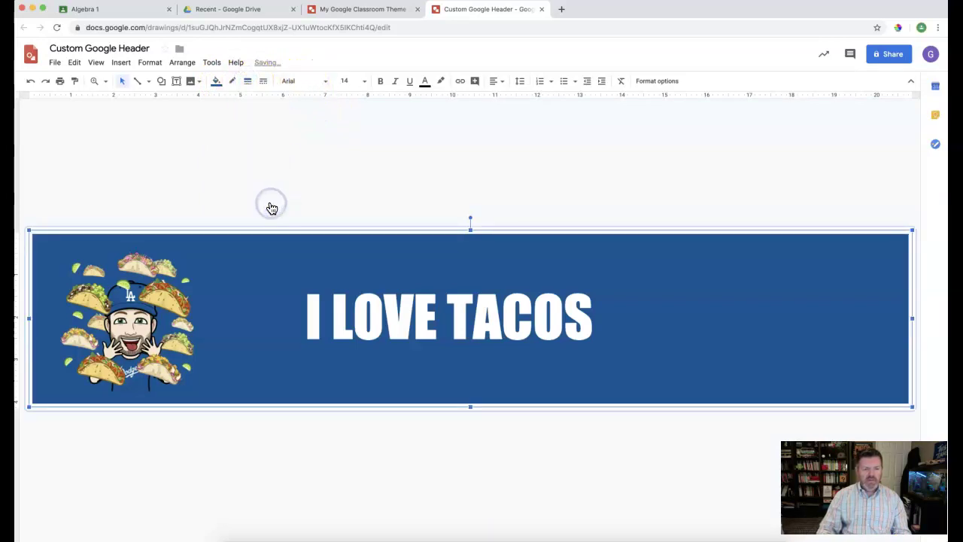
pyautogui.click(260, 280)
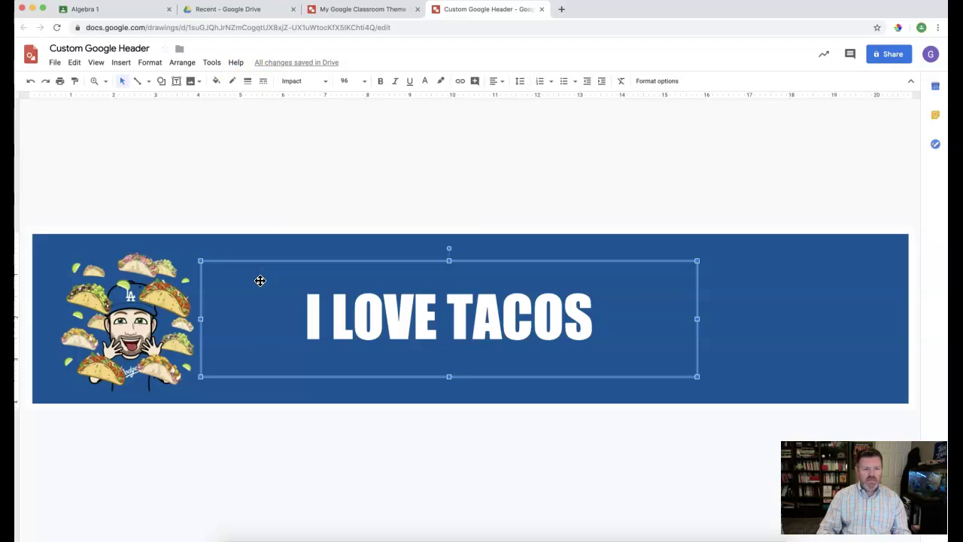
pyautogui.click(241, 241)
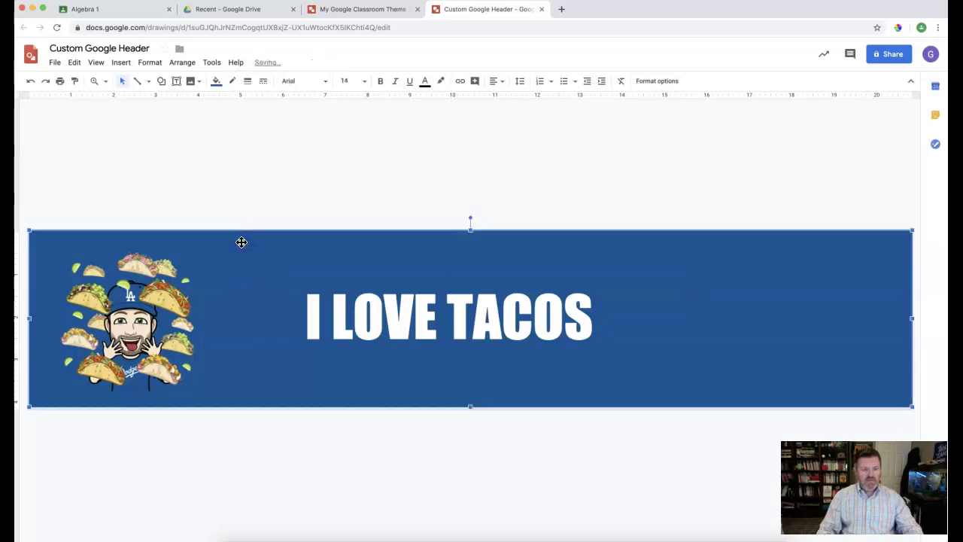
# Draw a text box spanning the banner with a thick white border.
pyautogui.click(121, 63)
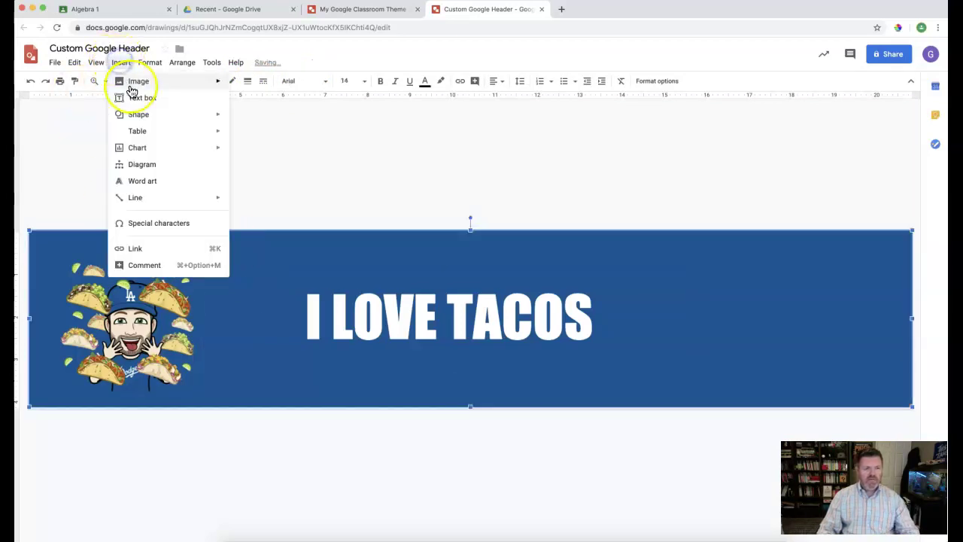
pyautogui.click(133, 98)
pyautogui.moveTo(40, 240); pyautogui.dragTo(900, 395)
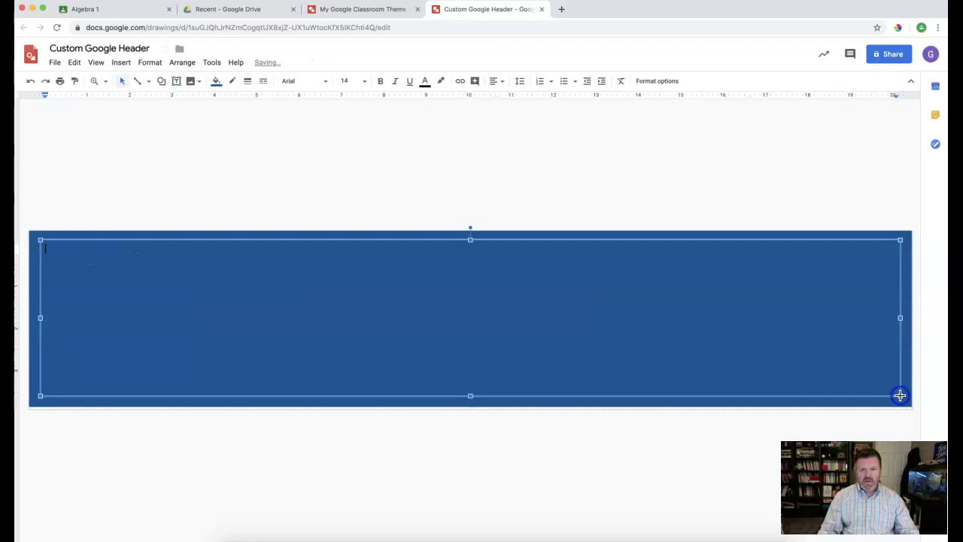
pyautogui.click(232, 83)
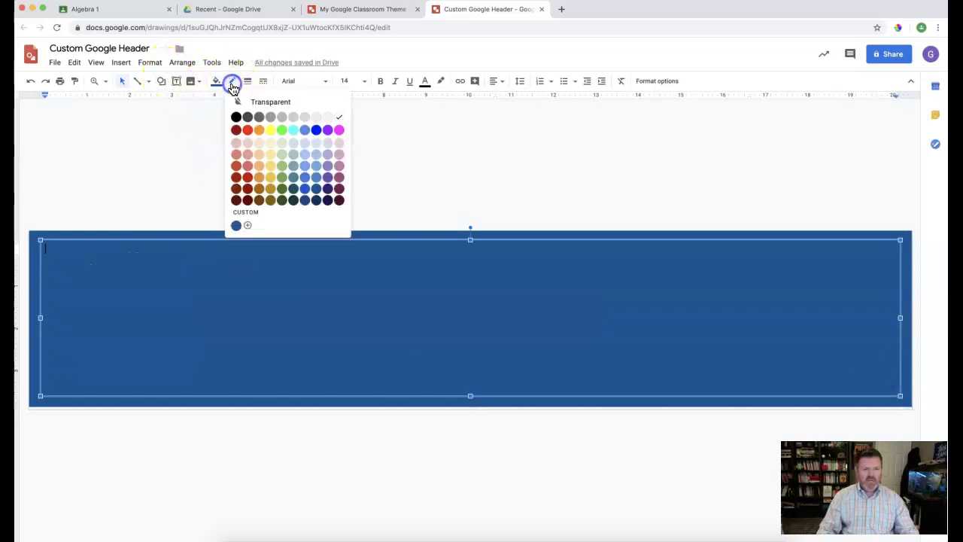
pyautogui.click(234, 85)
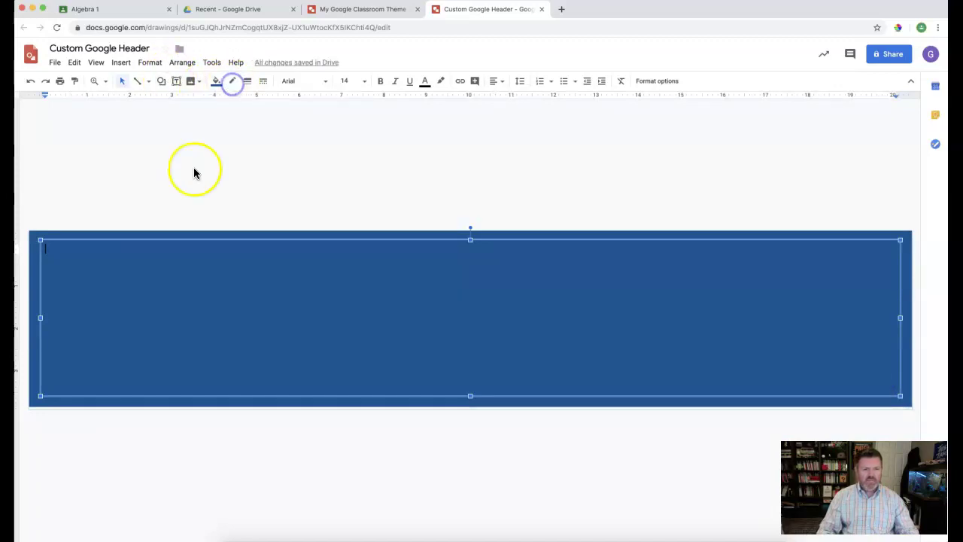
pyautogui.click(233, 84)
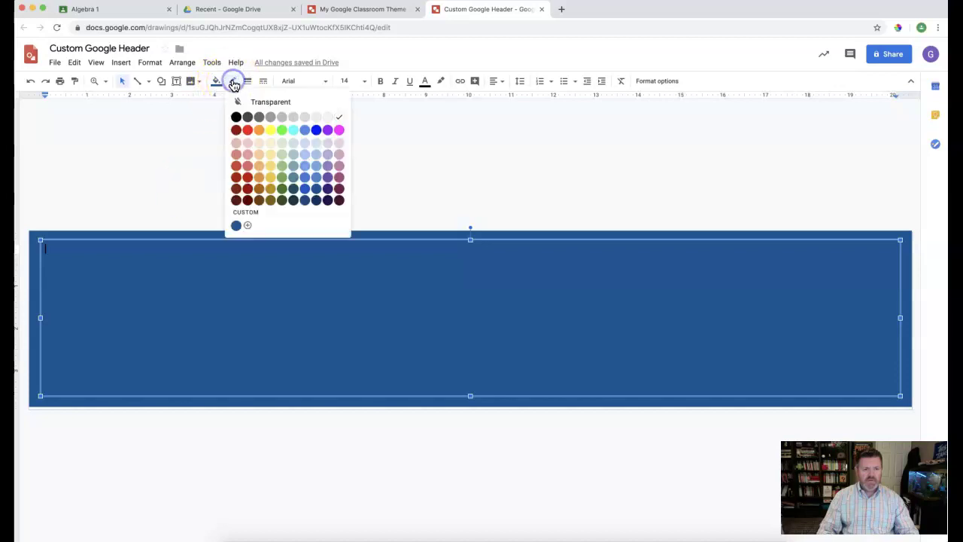
pyautogui.click(341, 119)
pyautogui.click(248, 81)
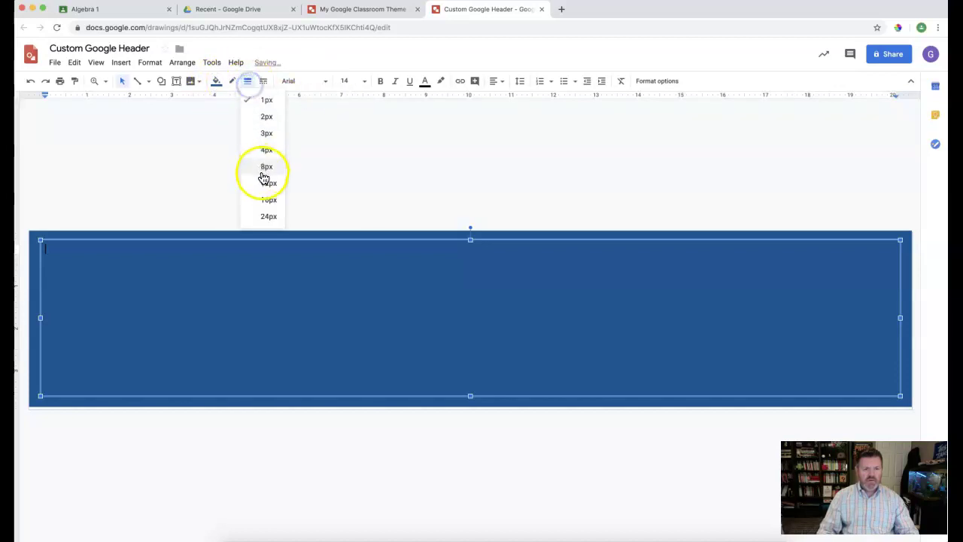
pyautogui.click(264, 200)
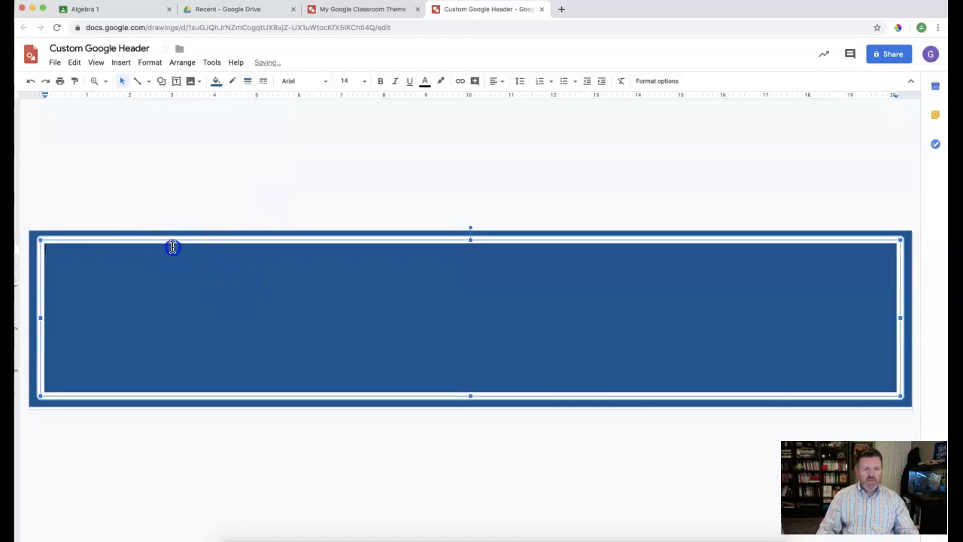
# Send the white-bordered box backward twice, behind the I LOVE TACOS text and bitmoji.
pyautogui.click(130, 240)
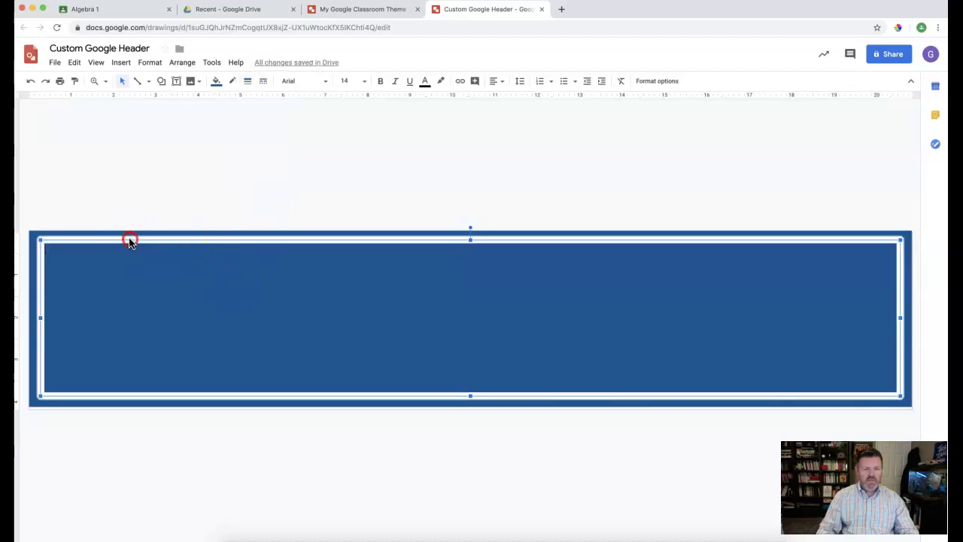
pyautogui.rightClick(130, 241)
pyautogui.moveTo(198, 388)
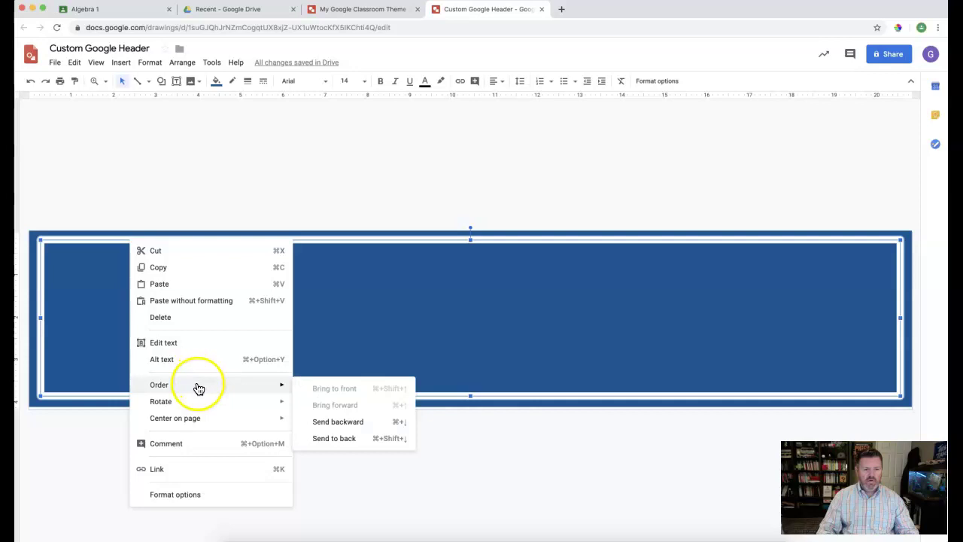
pyautogui.click(324, 421)
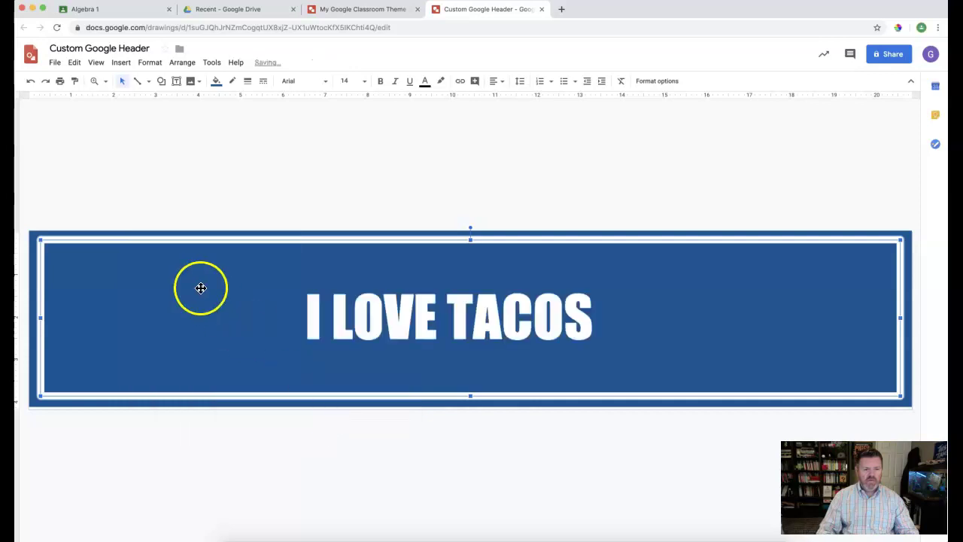
pyautogui.rightClick(190, 238)
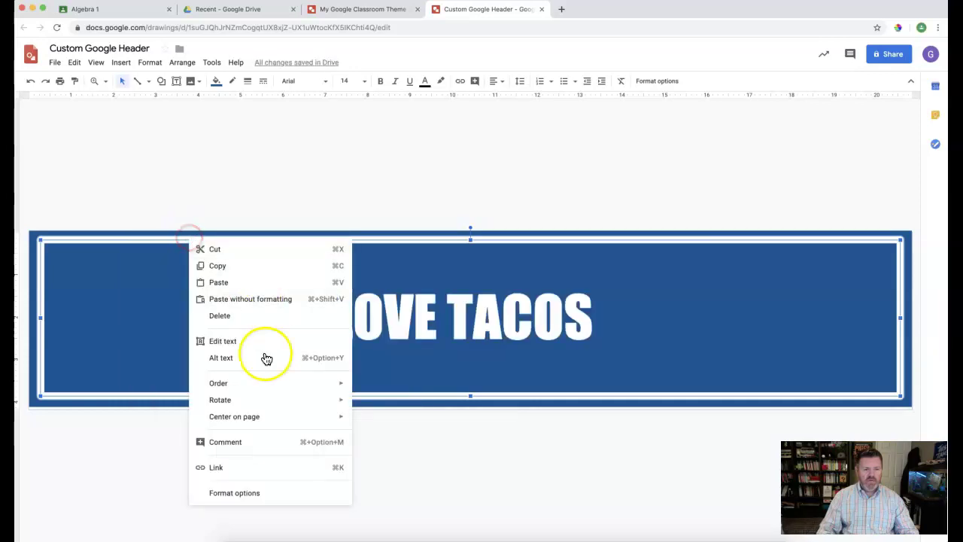
pyautogui.moveTo(333, 383)
pyautogui.click(374, 423)
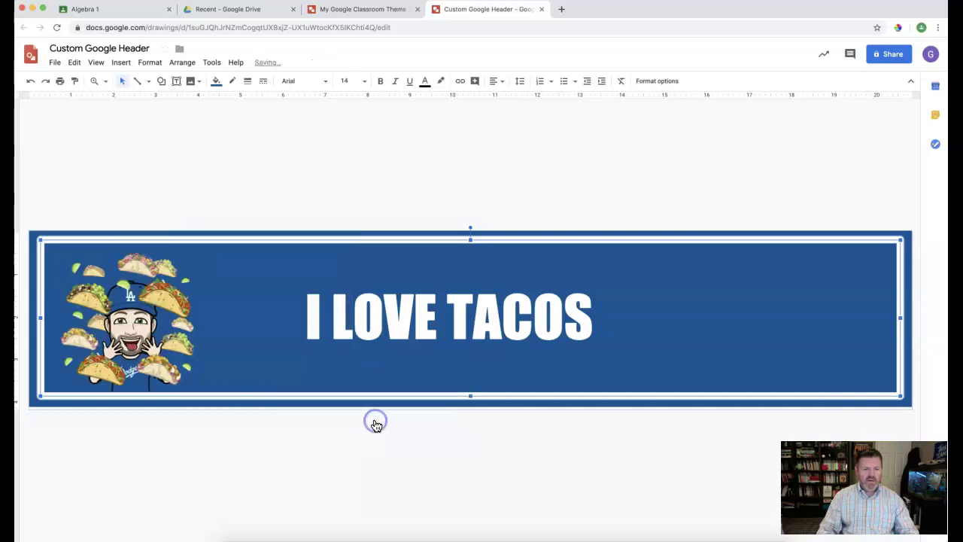
pyautogui.click(361, 454)
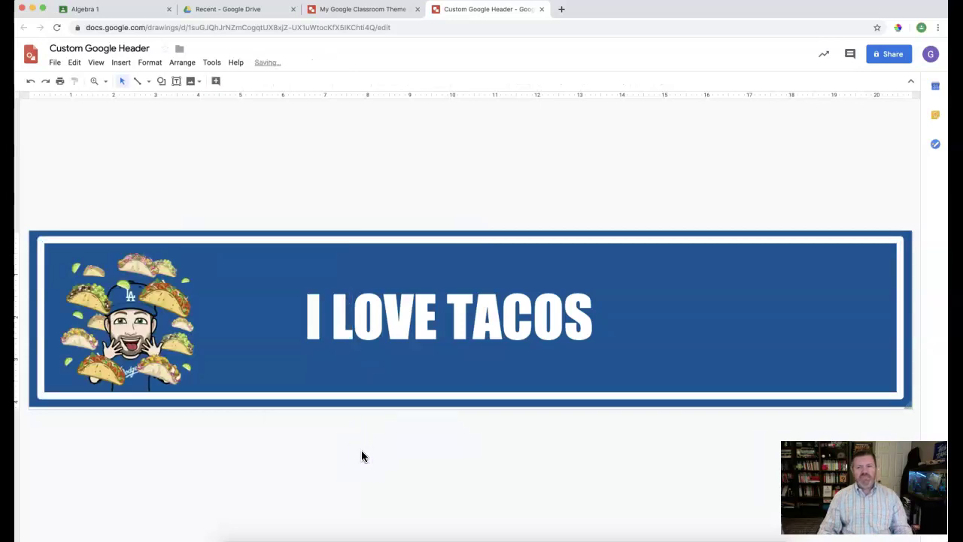
# Download the drawing as a JPEG image, Custom Google Header.jpg.
pyautogui.click(55, 65)
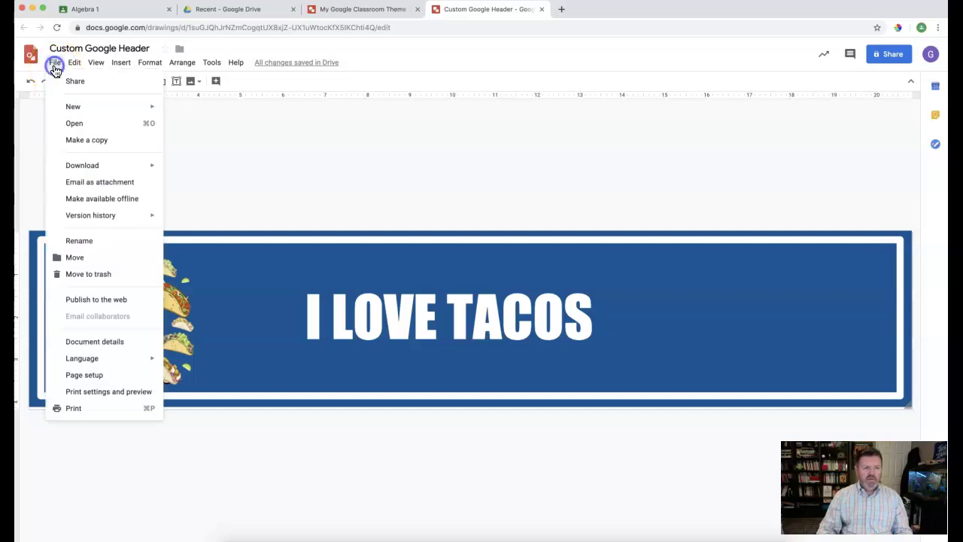
pyautogui.moveTo(64, 166)
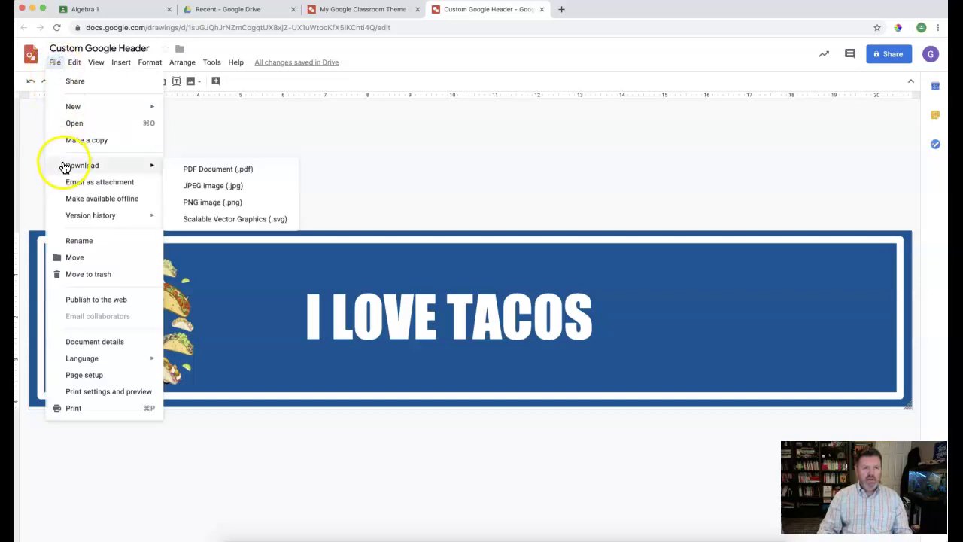
pyautogui.click(222, 188)
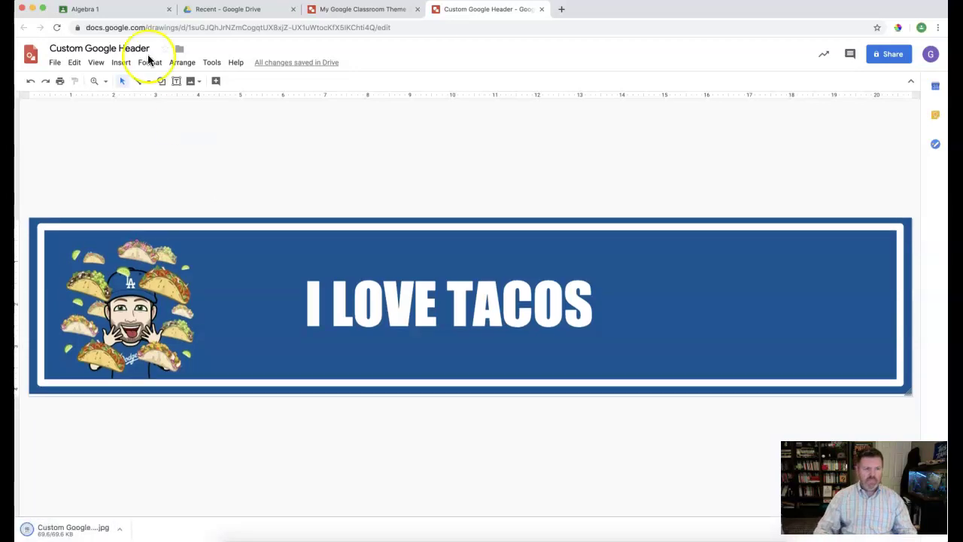
# On the Algebra 1 class page, upload the downloaded header JPG as a photo.
pyautogui.click(98, 10)
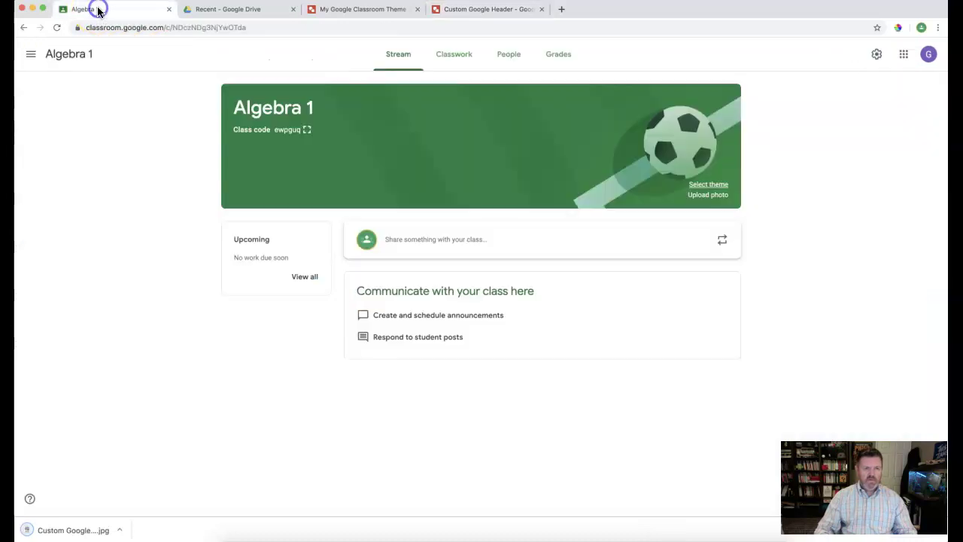
pyautogui.click(708, 195)
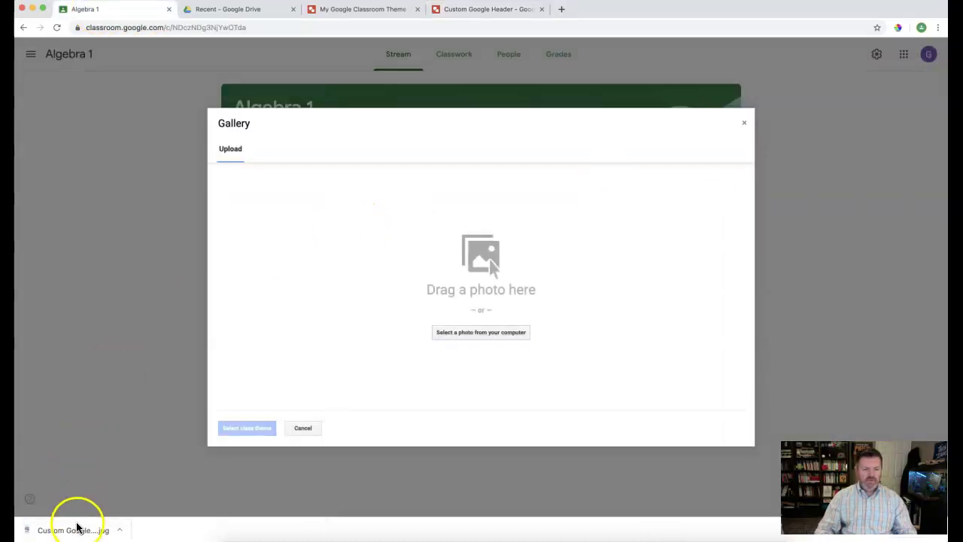
pyautogui.moveTo(76, 527); pyautogui.dragTo(442, 301)
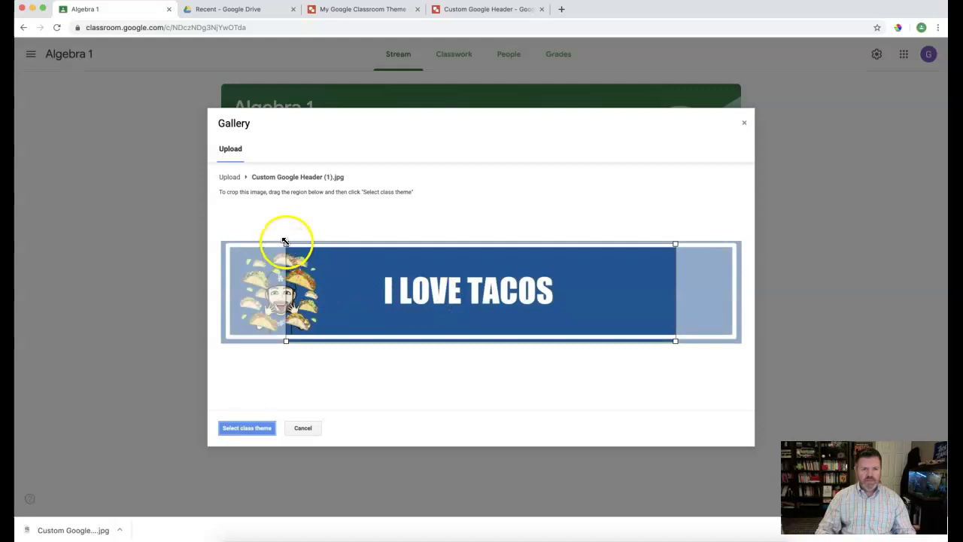
# Adjust the crop to include the bitmoji and apply it as the class theme.
pyautogui.moveTo(286, 244); pyautogui.dragTo(229, 244)
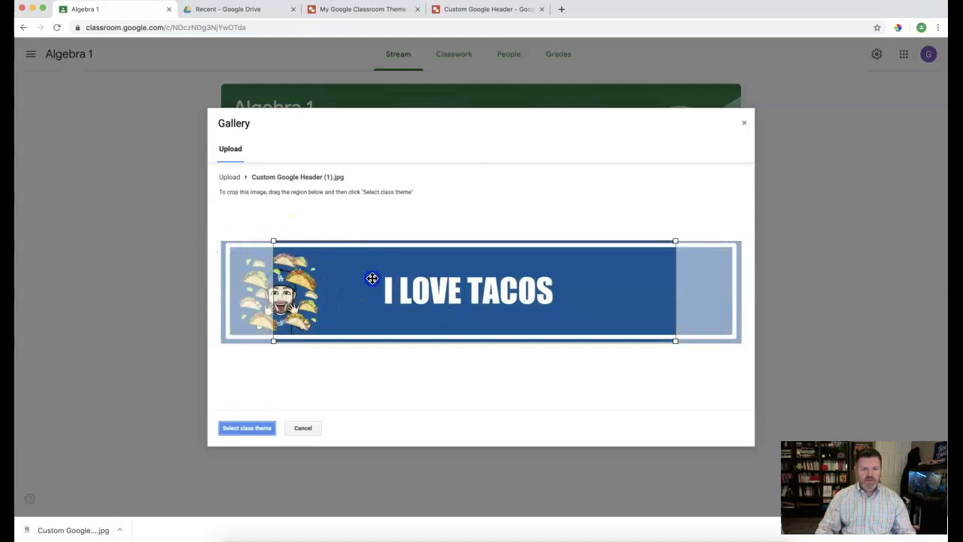
pyautogui.moveTo(372, 278); pyautogui.dragTo(309, 276)
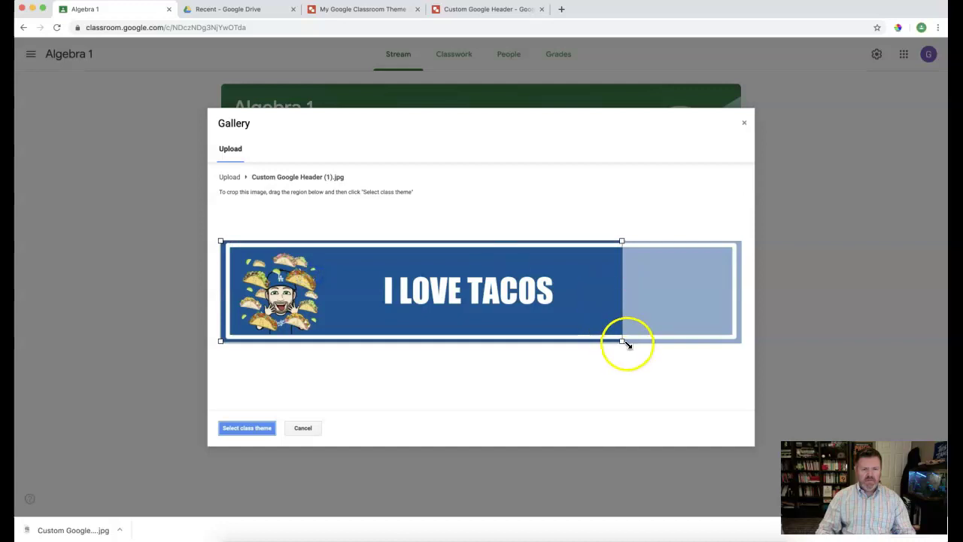
pyautogui.moveTo(622, 340); pyautogui.dragTo(649, 321)
pyautogui.click(258, 429)
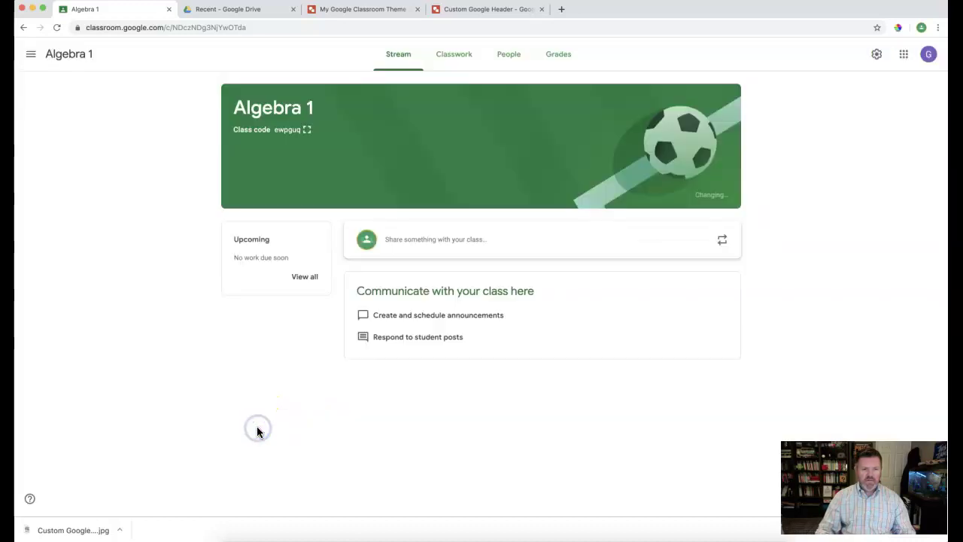